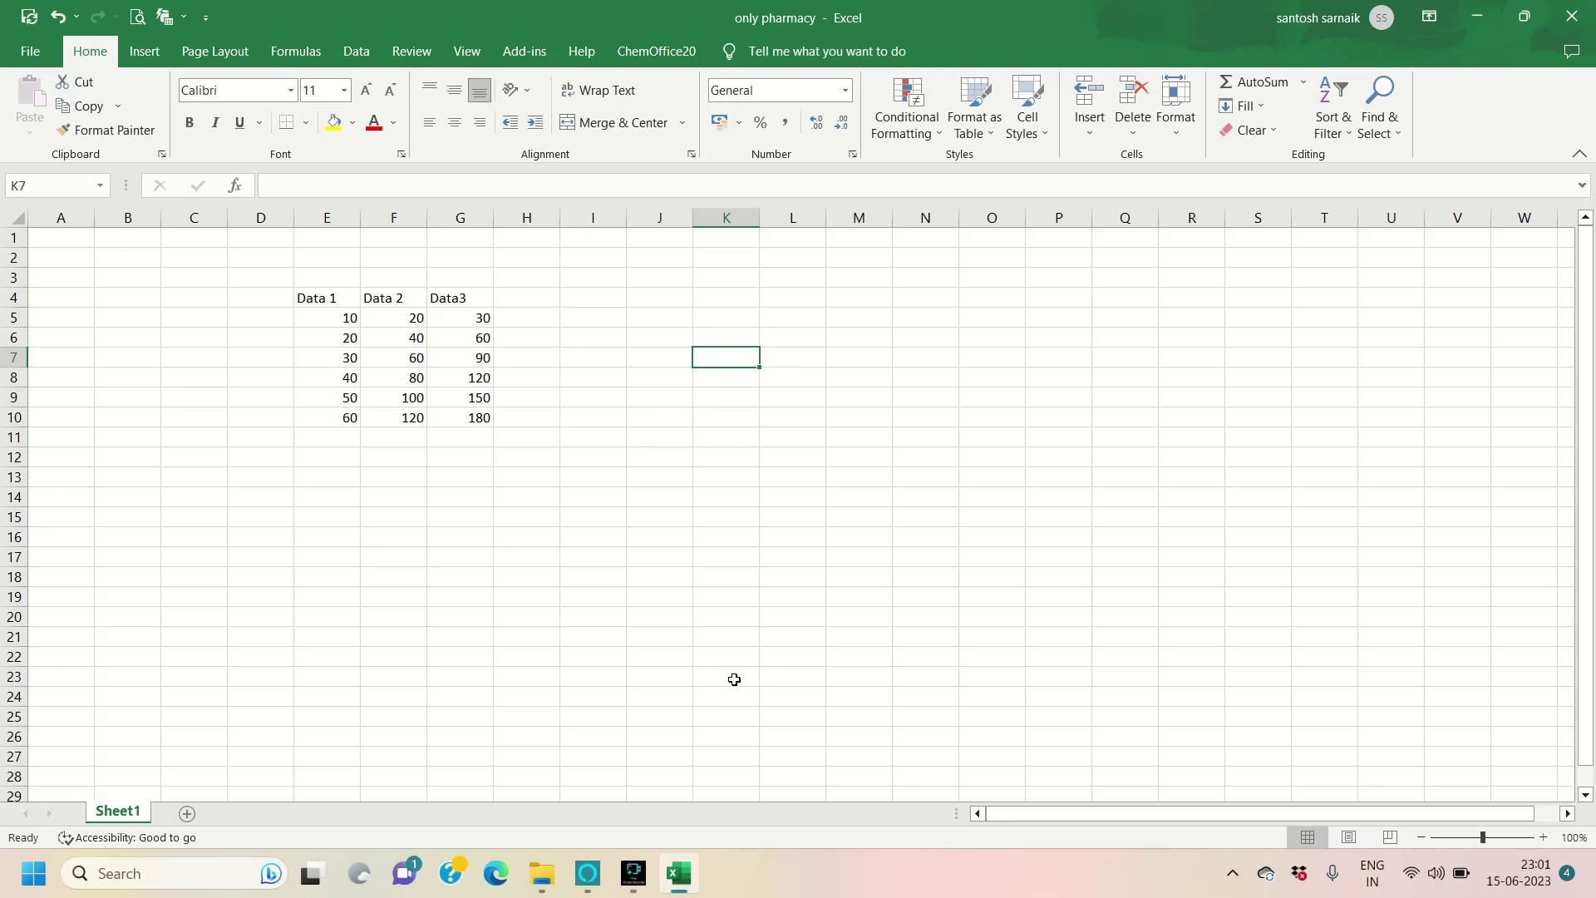
# - Enter 10 and 4 in K6:L6, and 10 and 6 in K7:L7
pyautogui.click(720, 335)
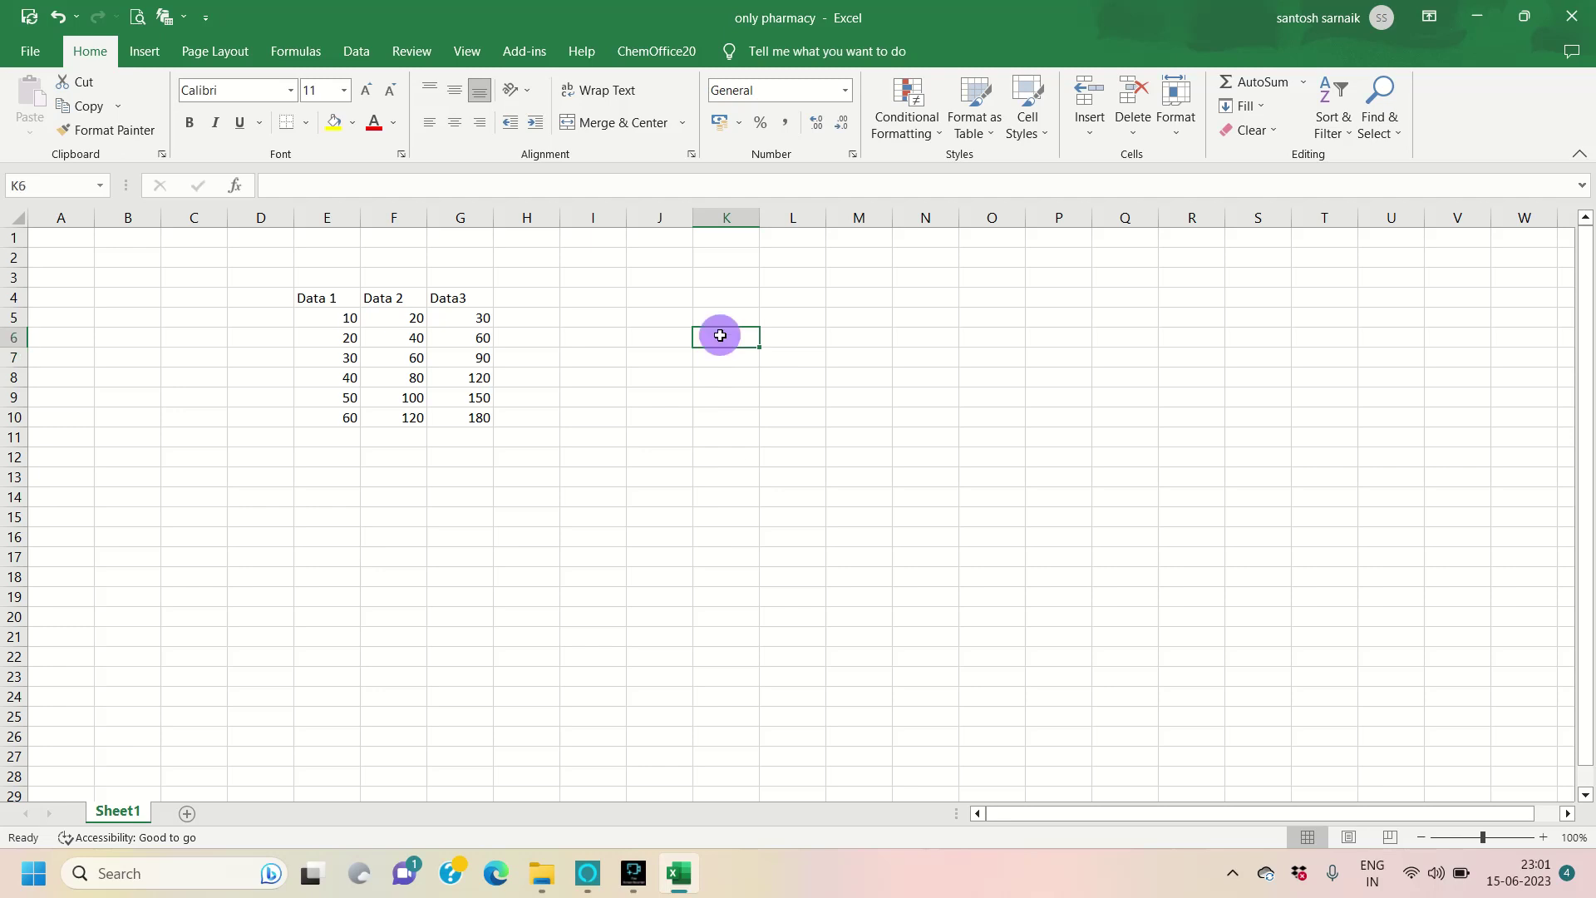
pyautogui.write('10')
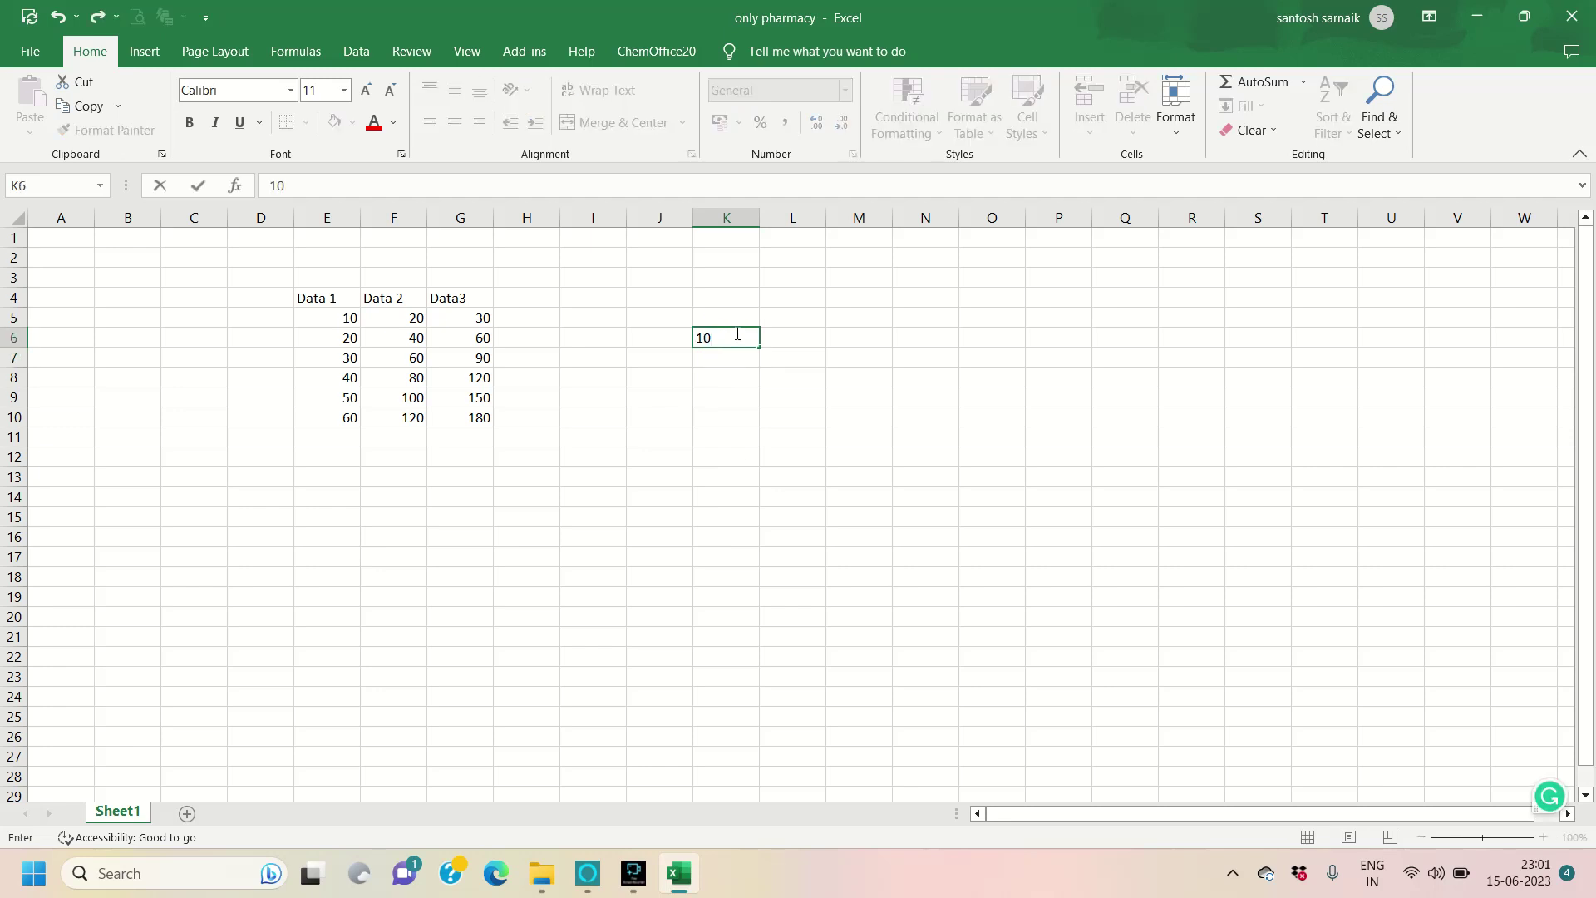
pyautogui.click(726, 358)
pyautogui.click(795, 339)
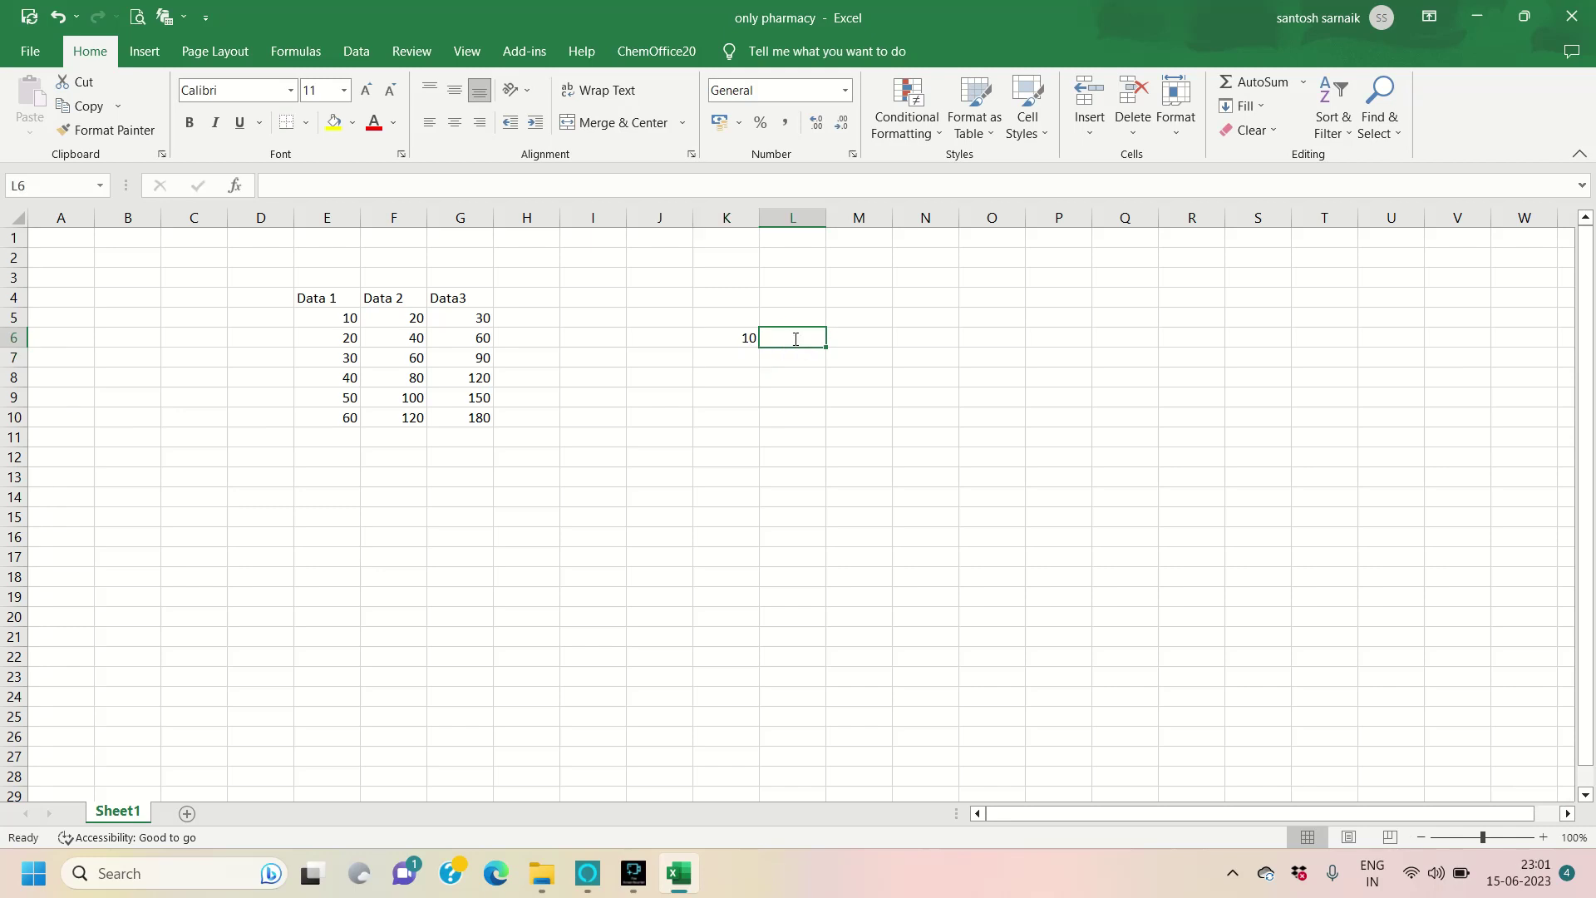
pyautogui.write('4')
pyautogui.click(729, 359)
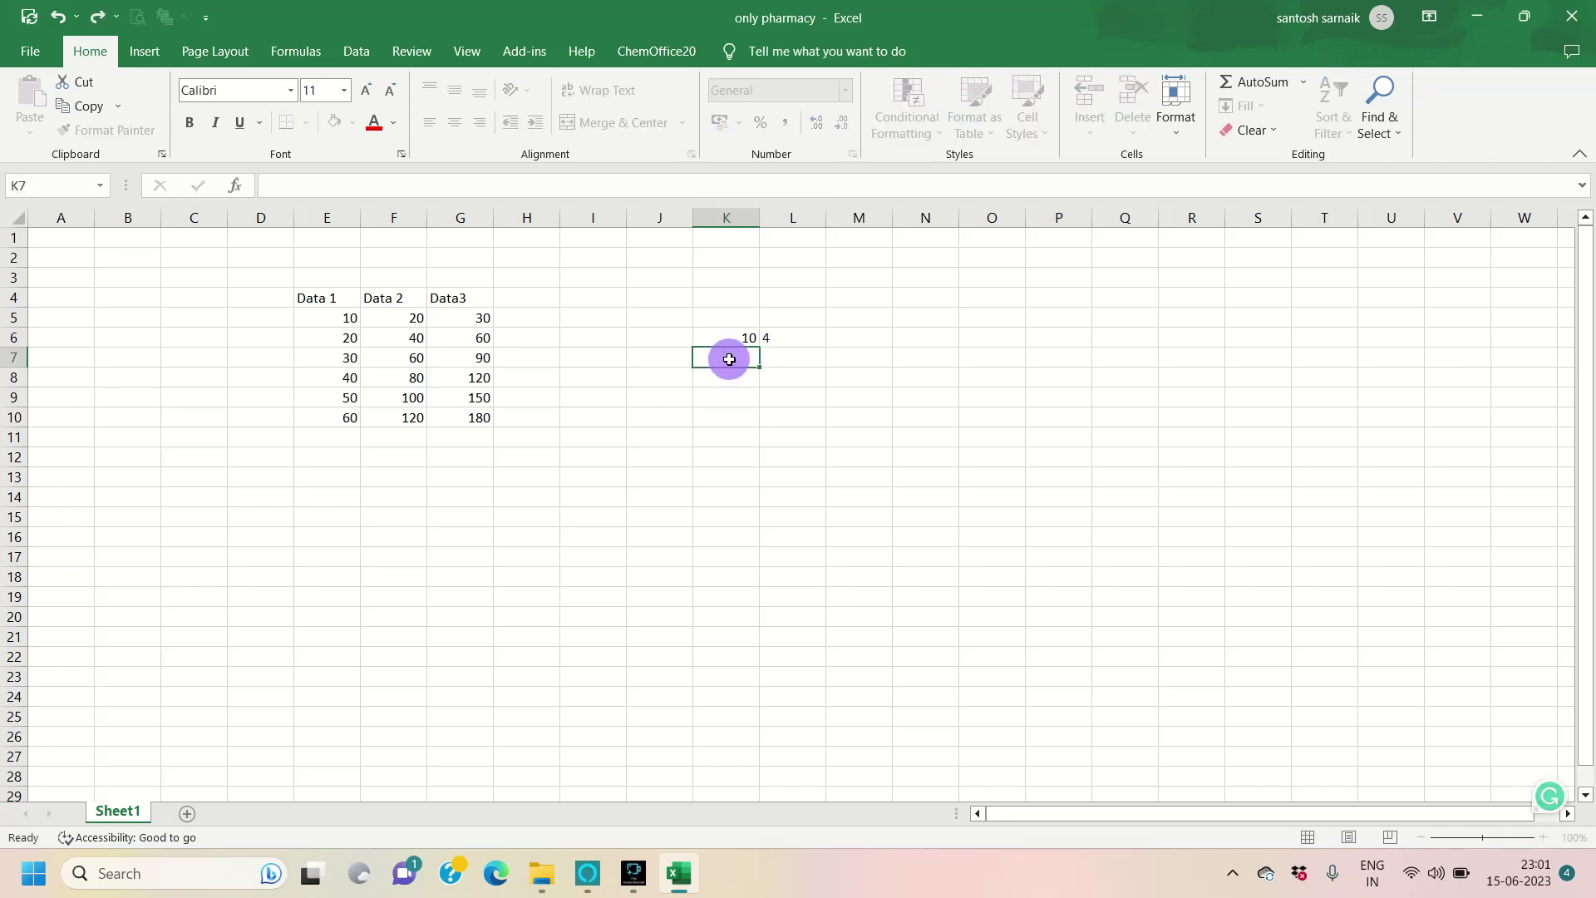
pyautogui.write('10')
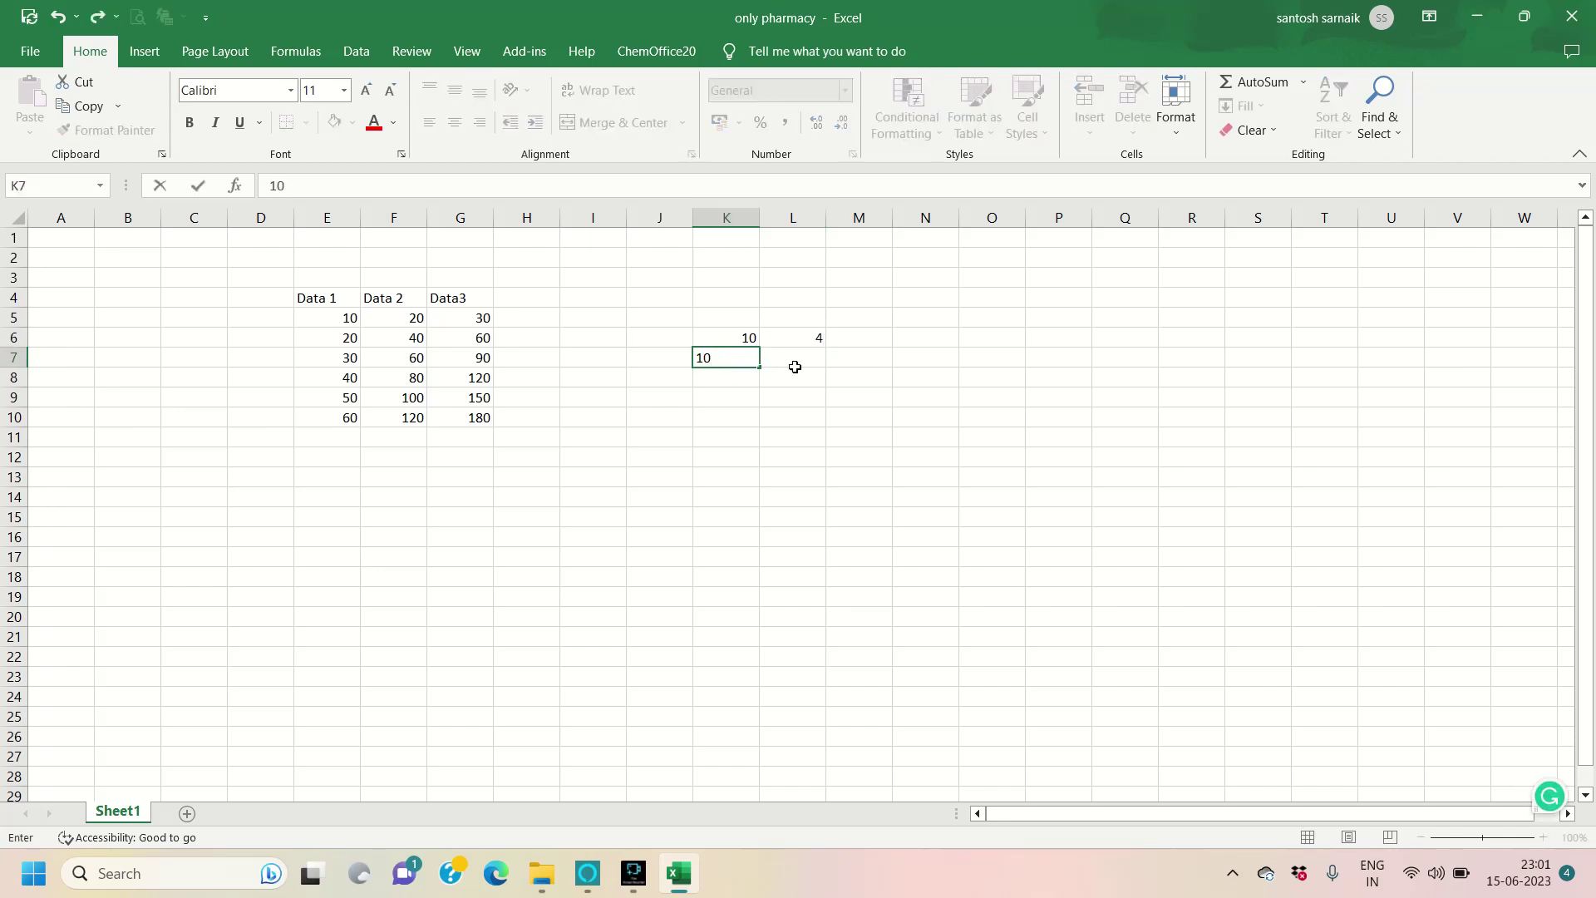
pyautogui.click(805, 360)
pyautogui.write('6')
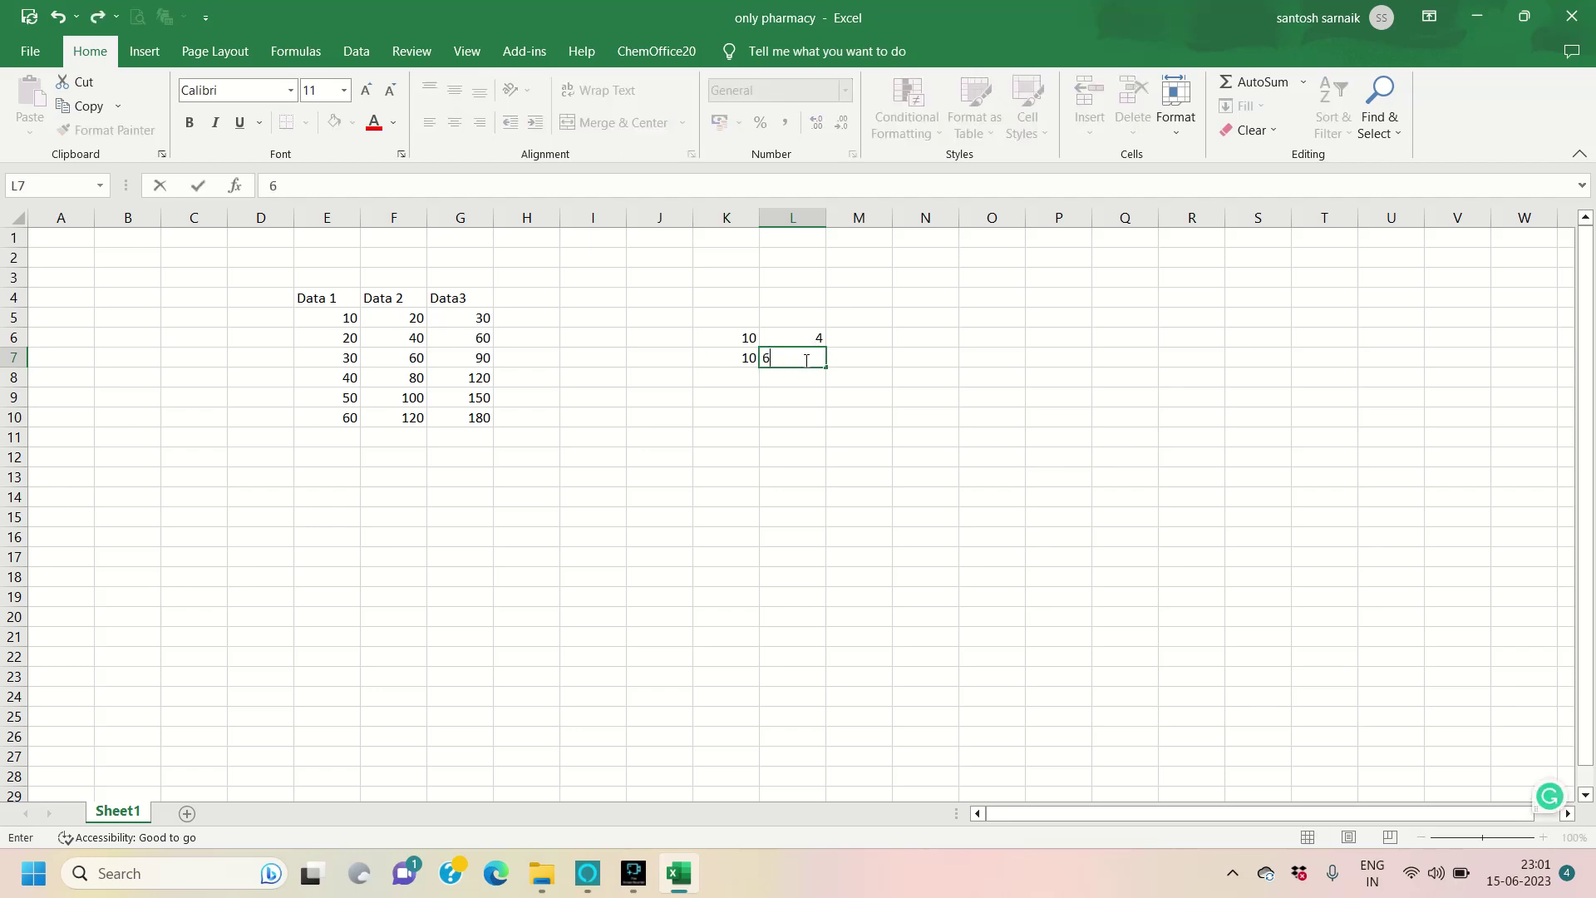
# - Label the two rows nd in M6 and nnd in M7
pyautogui.click(864, 343)
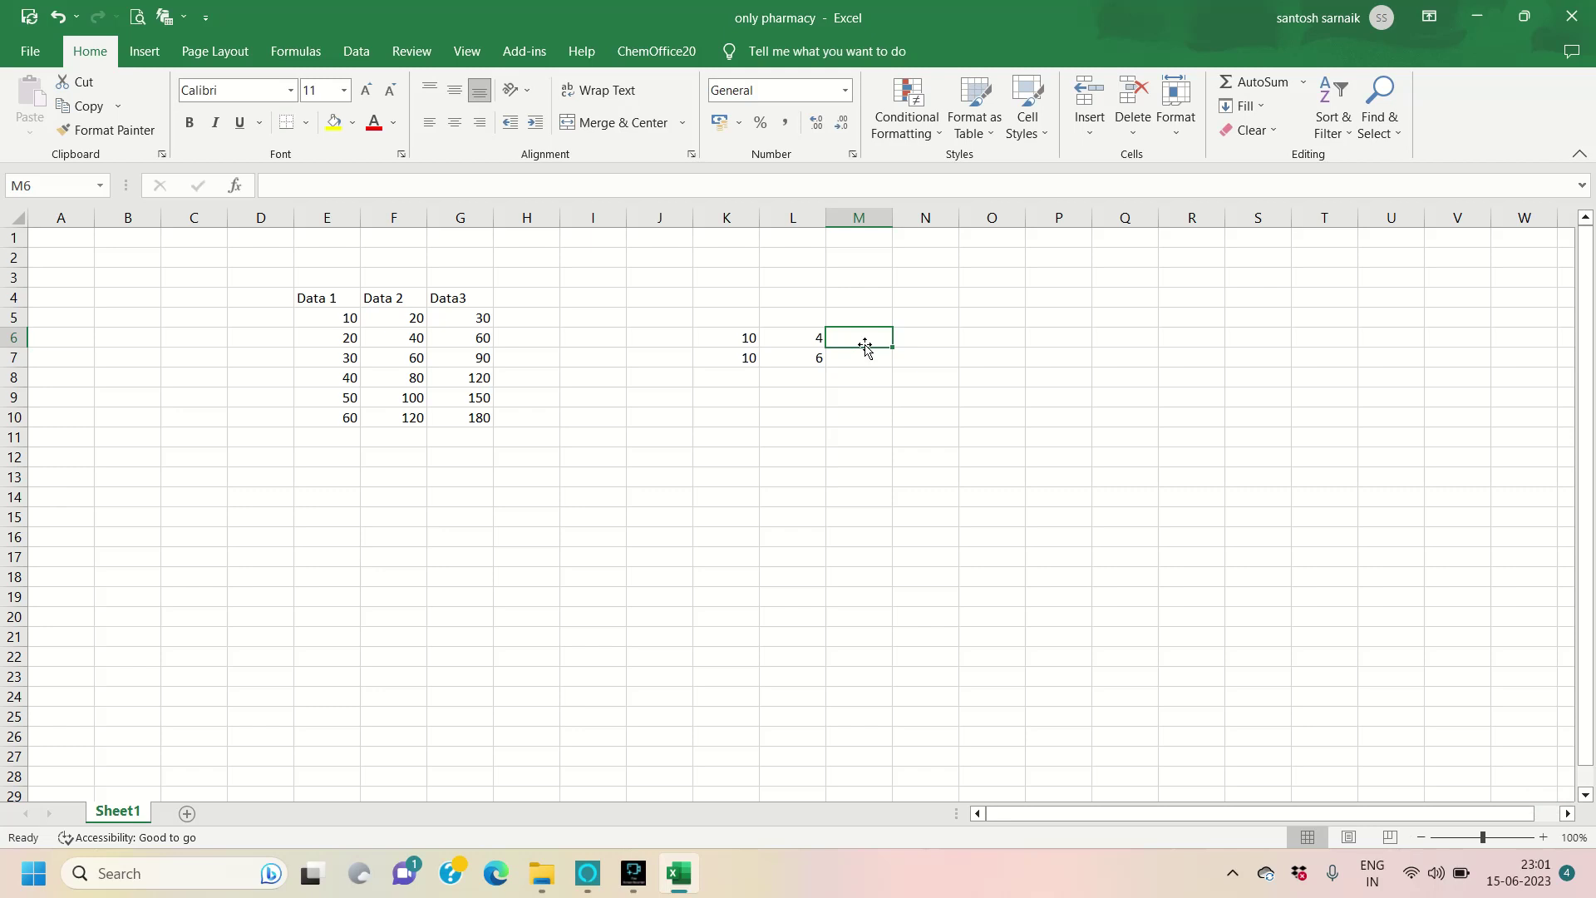
pyautogui.write('n')
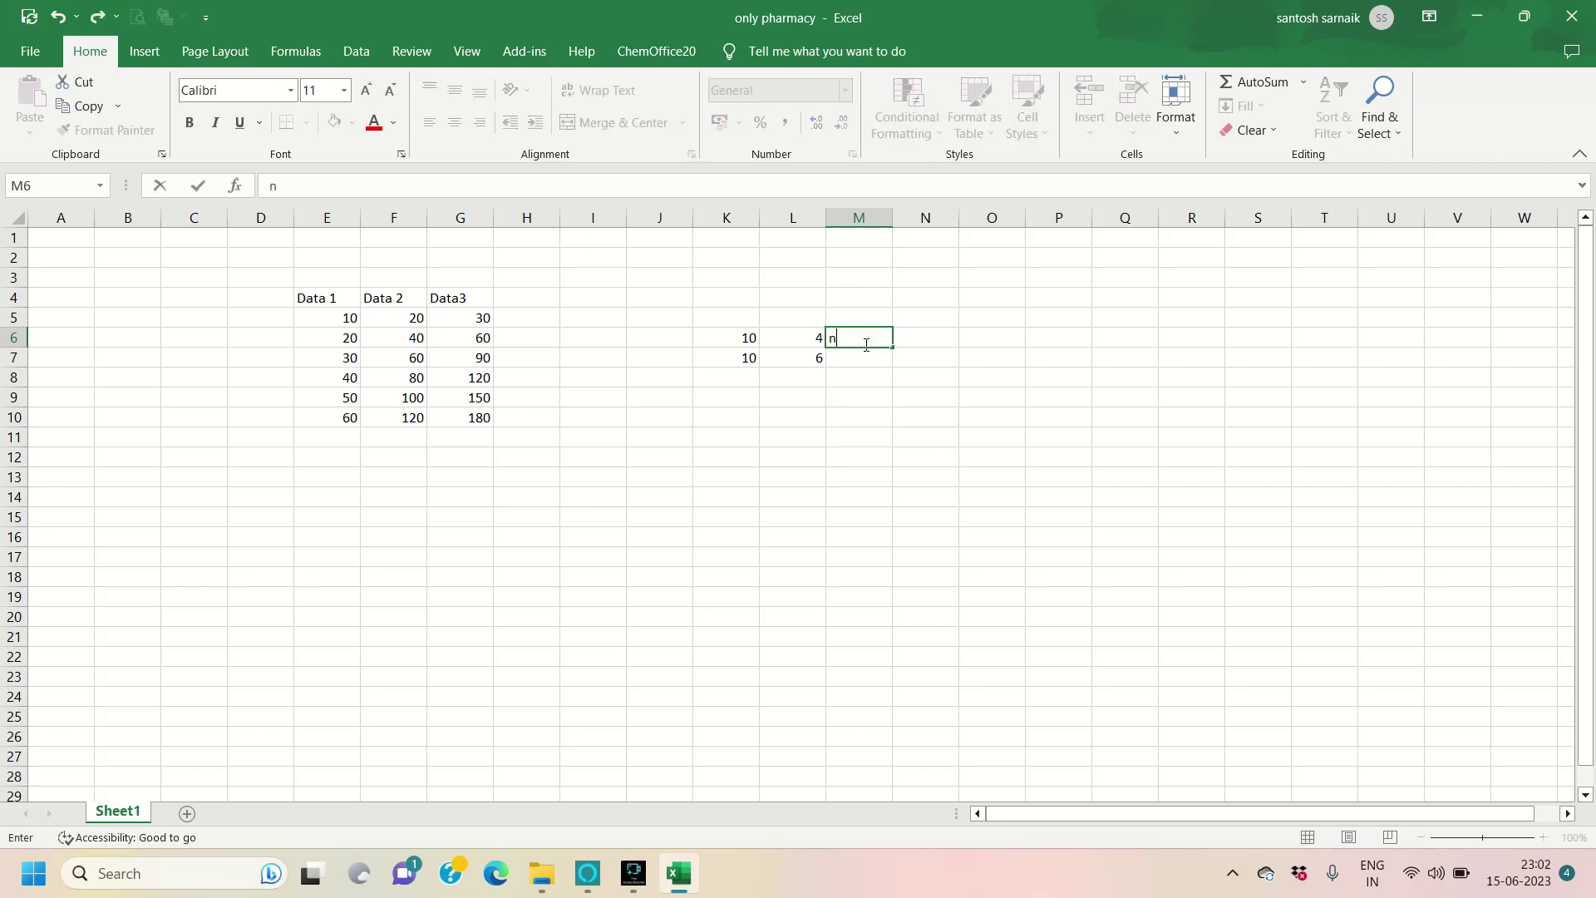
pyautogui.write('d')
pyautogui.click(847, 358)
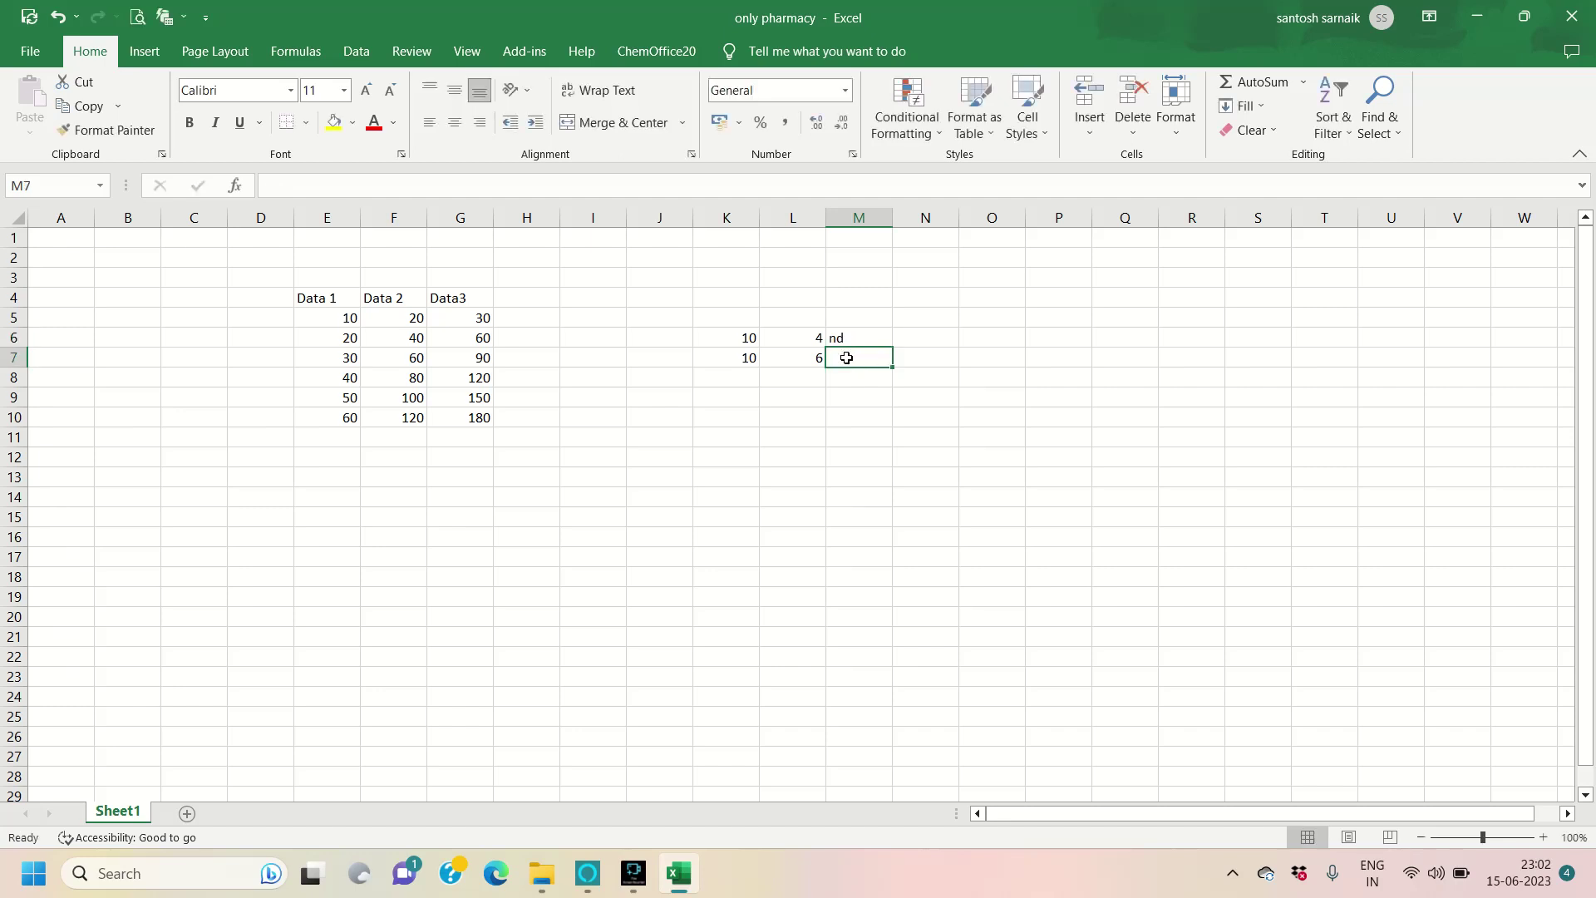
pyautogui.write('nnd')
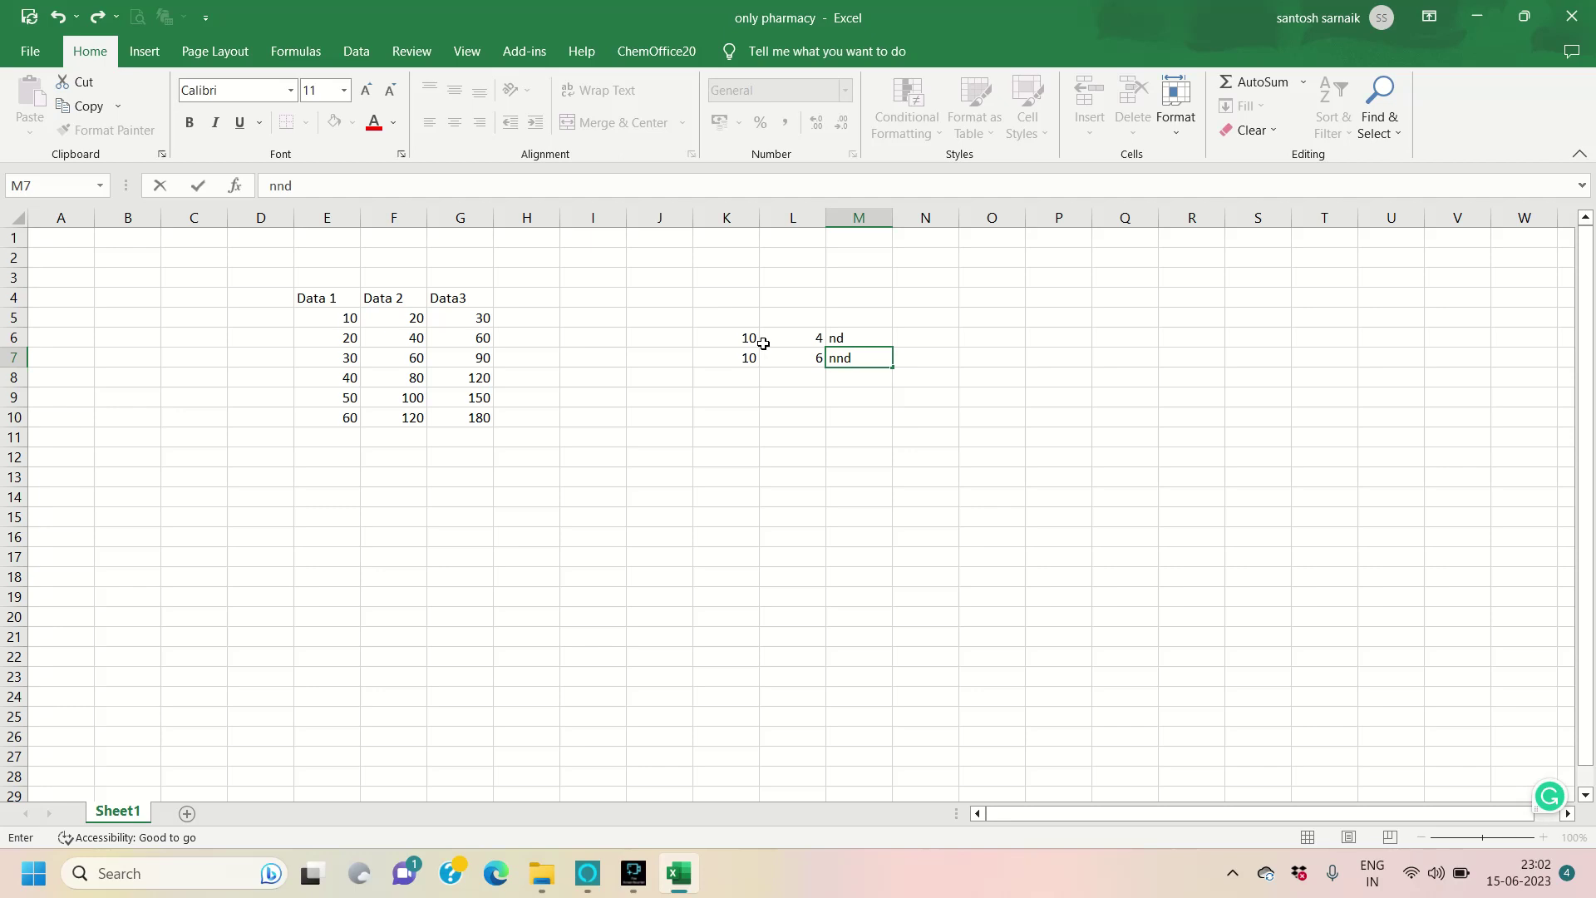
# - Highlight the rows 10, 4 and 10, 6 and the nnd label, ending in N6
pyautogui.moveTo(700, 335); pyautogui.dragTo(800, 336)
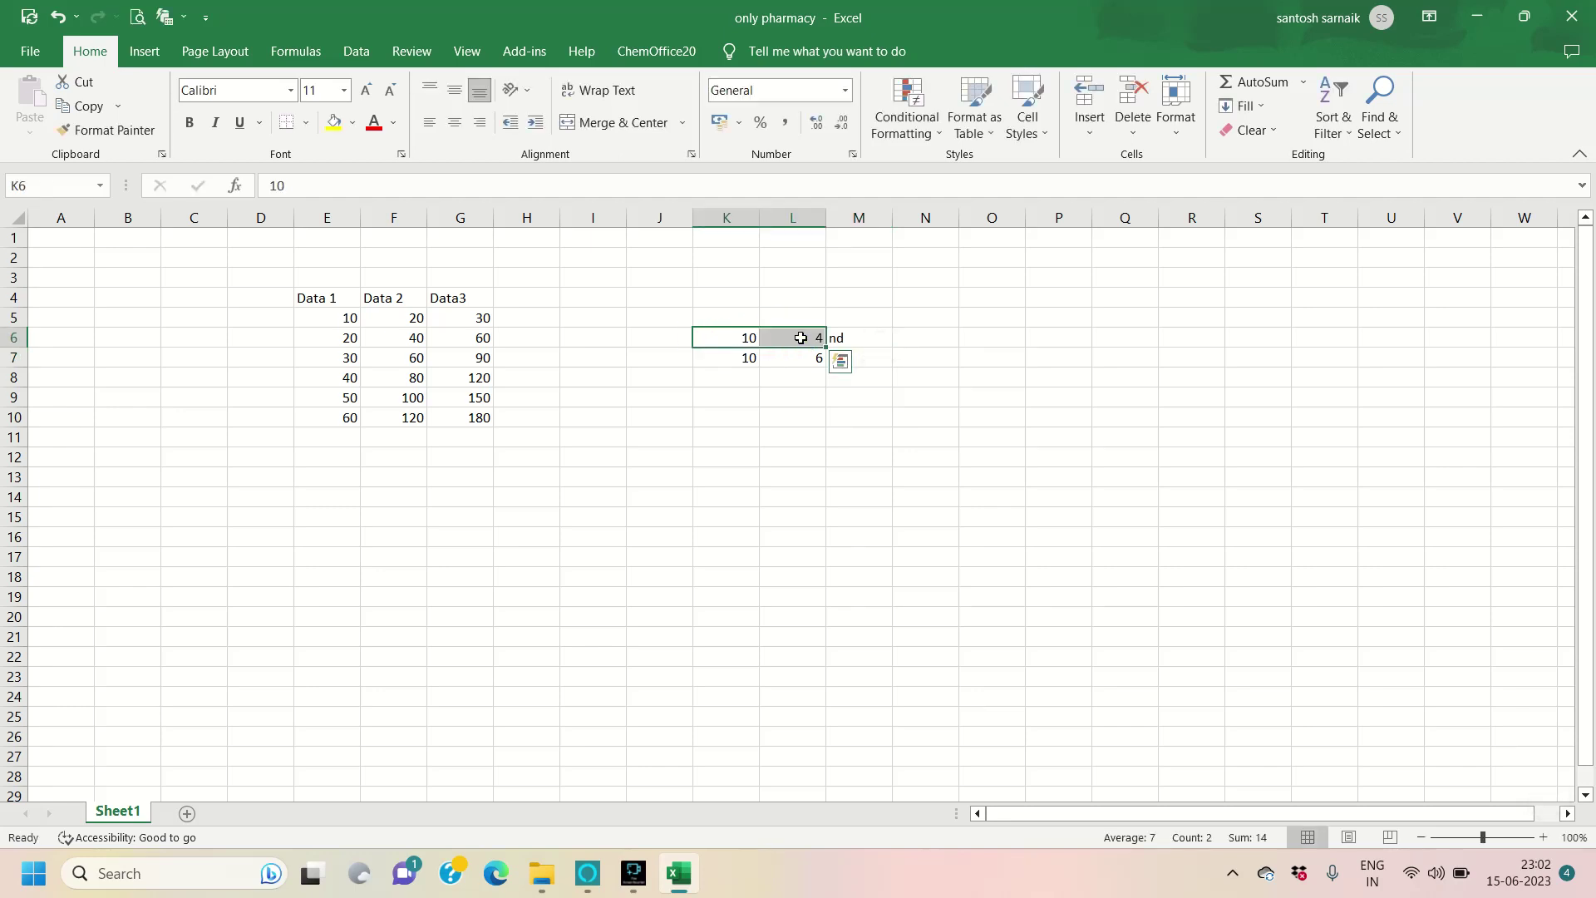
pyautogui.click(780, 376)
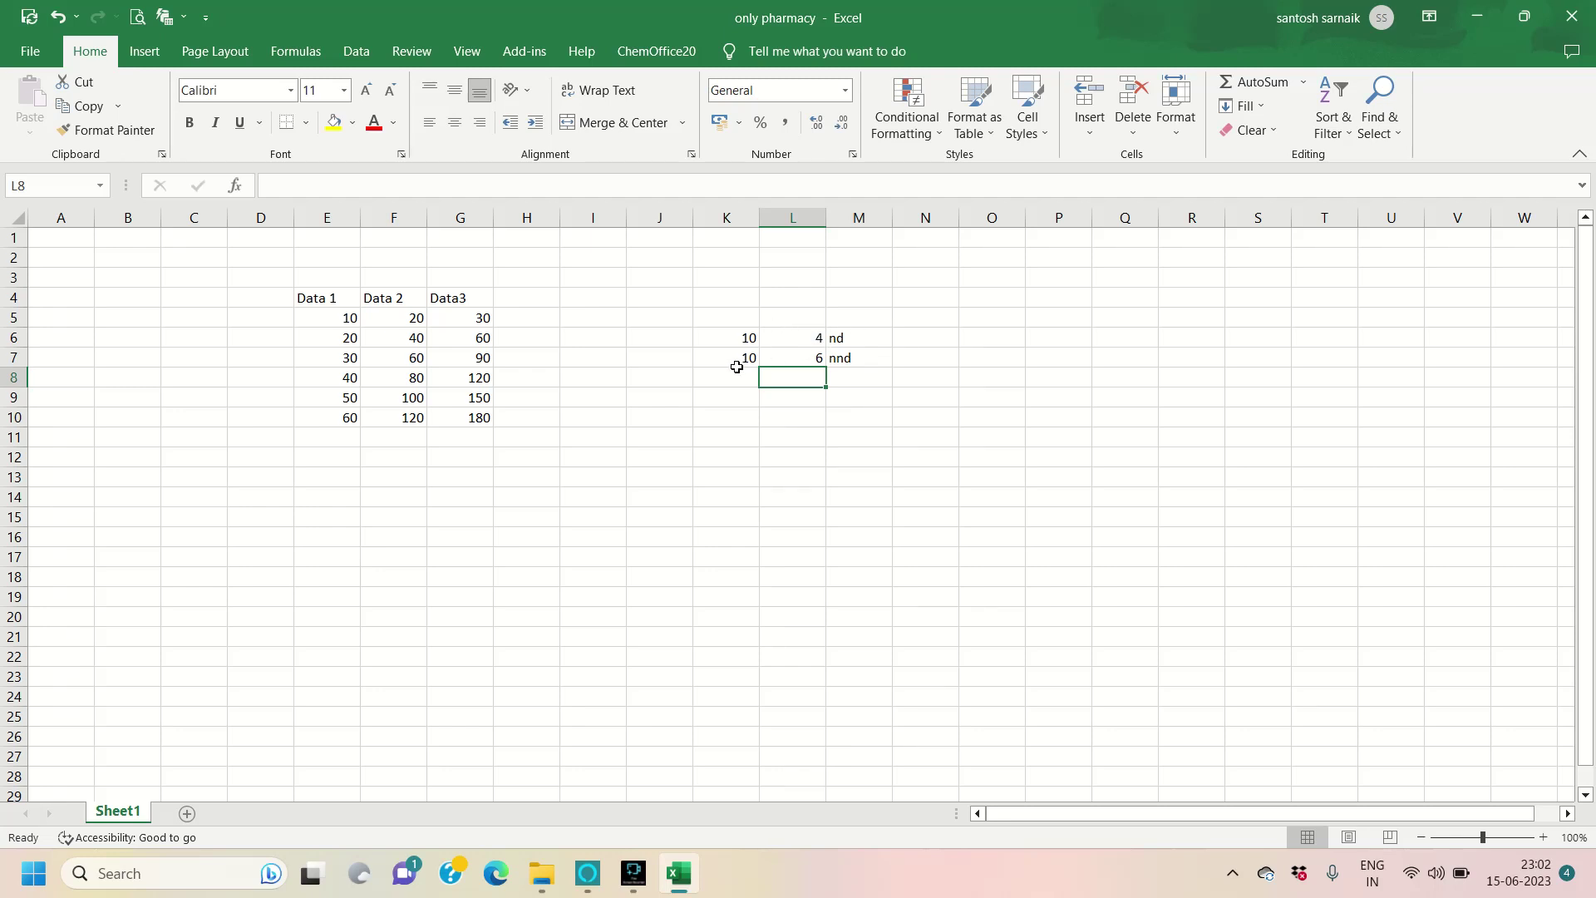
pyautogui.moveTo(740, 359); pyautogui.dragTo(801, 362)
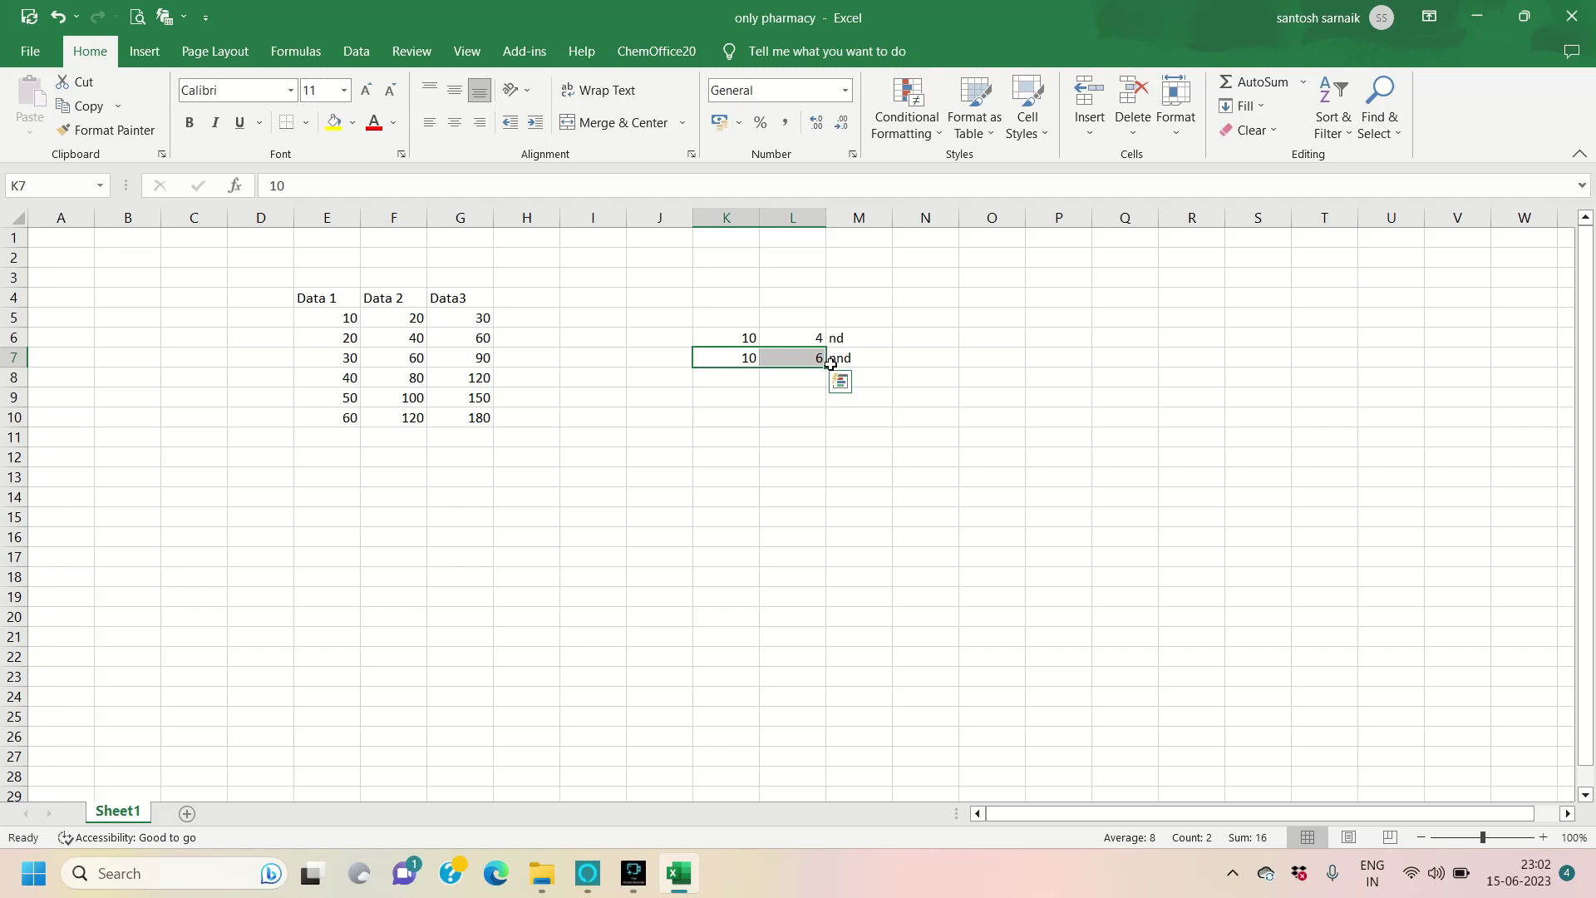
pyautogui.click(880, 361)
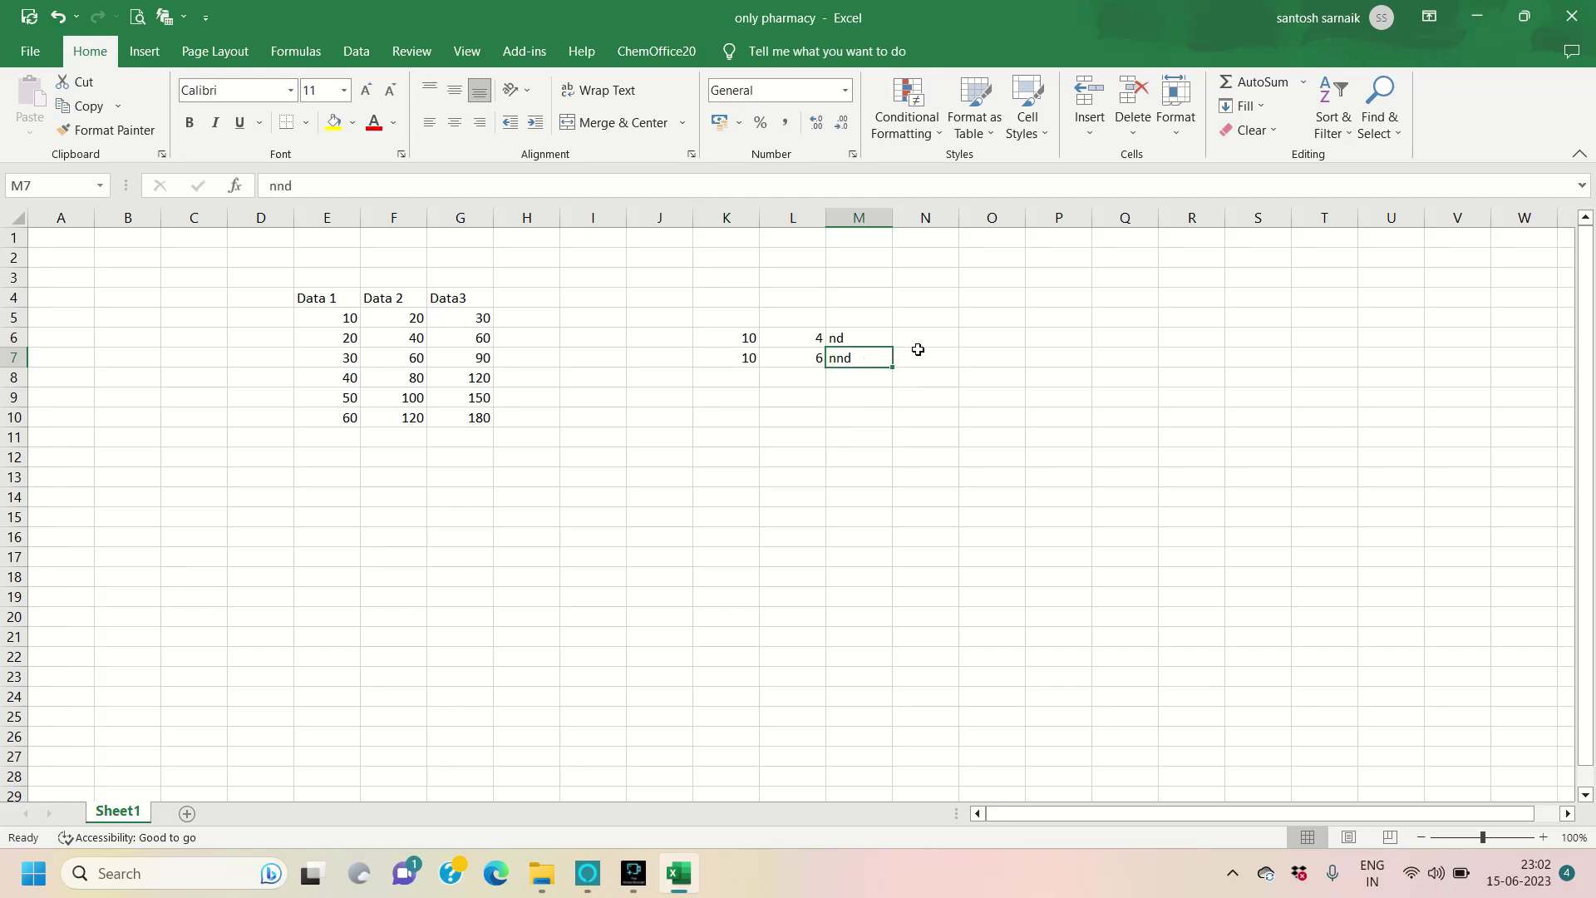
pyautogui.click(949, 337)
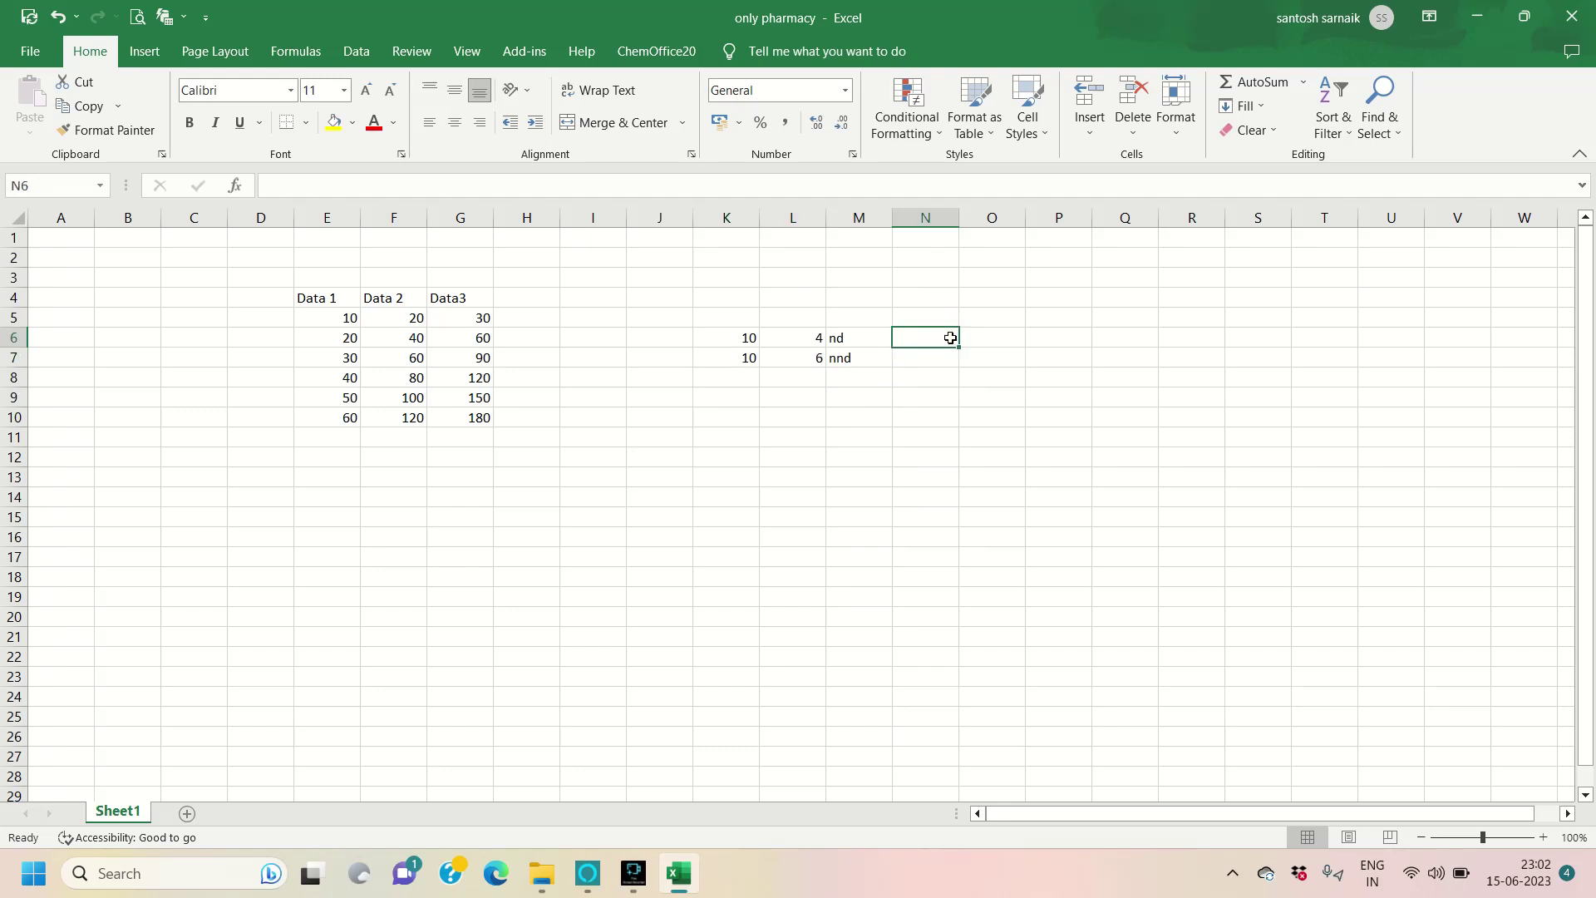
# - Add labels p in N6 and np in N7
pyautogui.write('p')
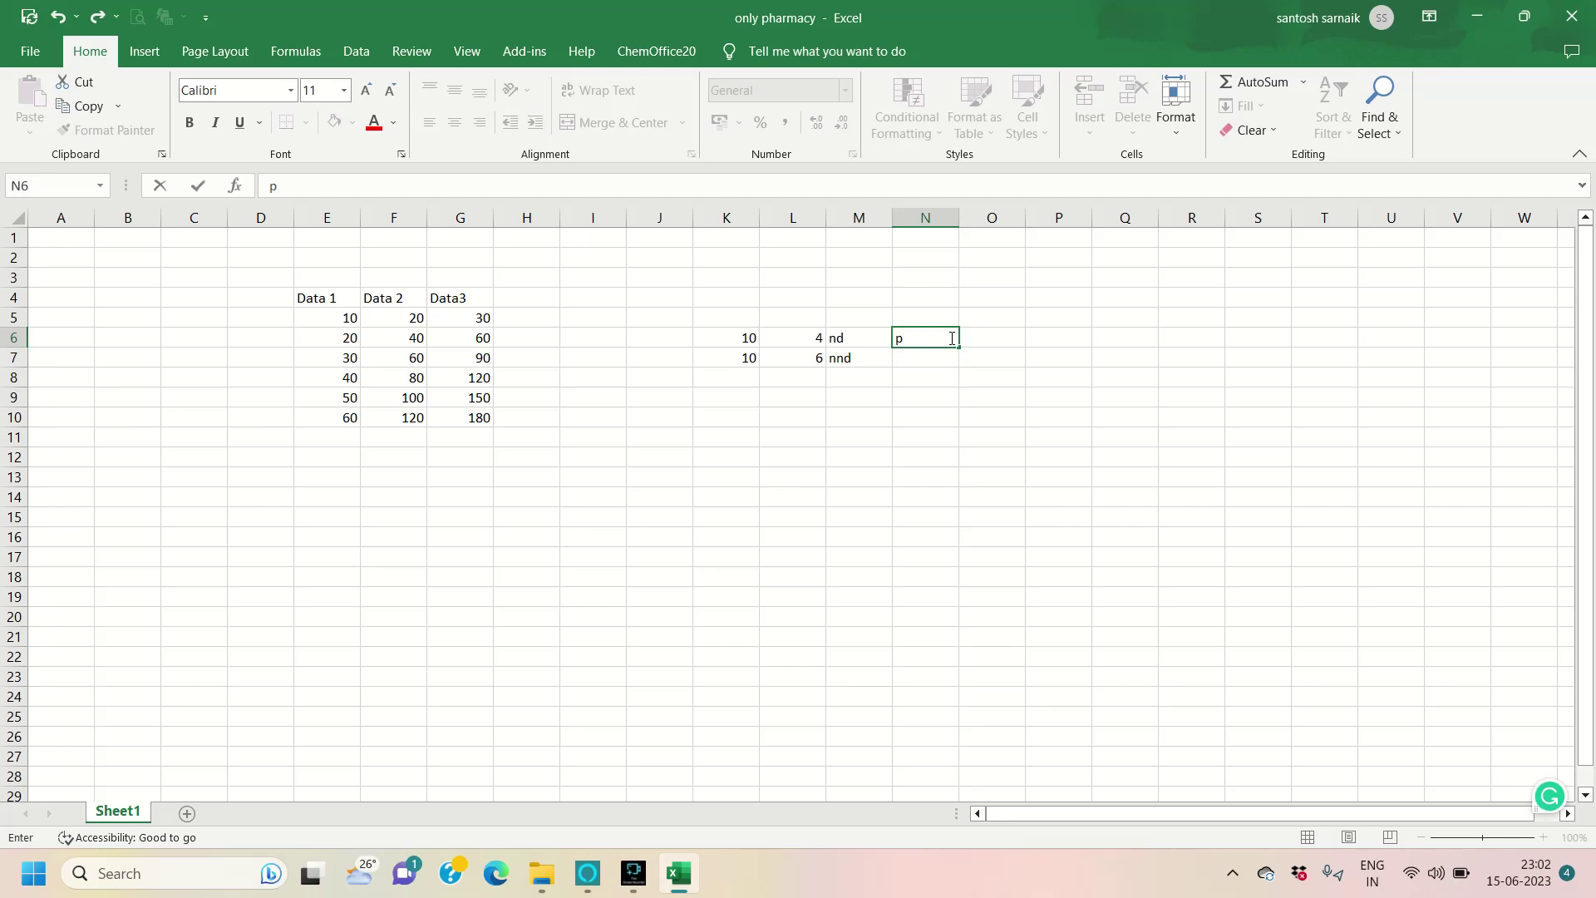
pyautogui.click(915, 352)
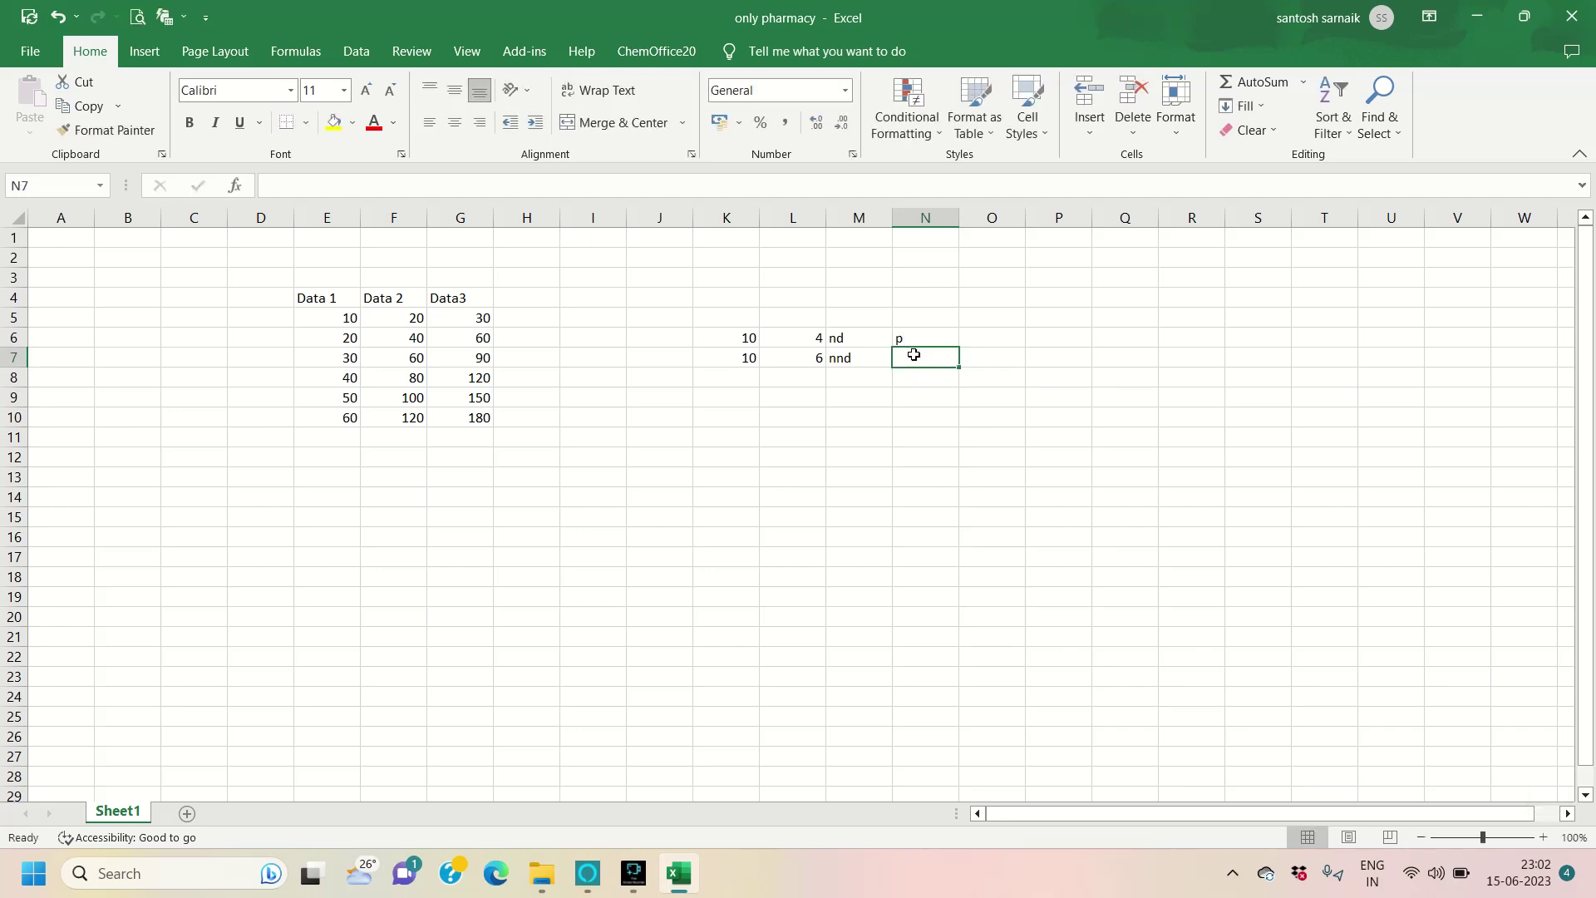
pyautogui.write('np')
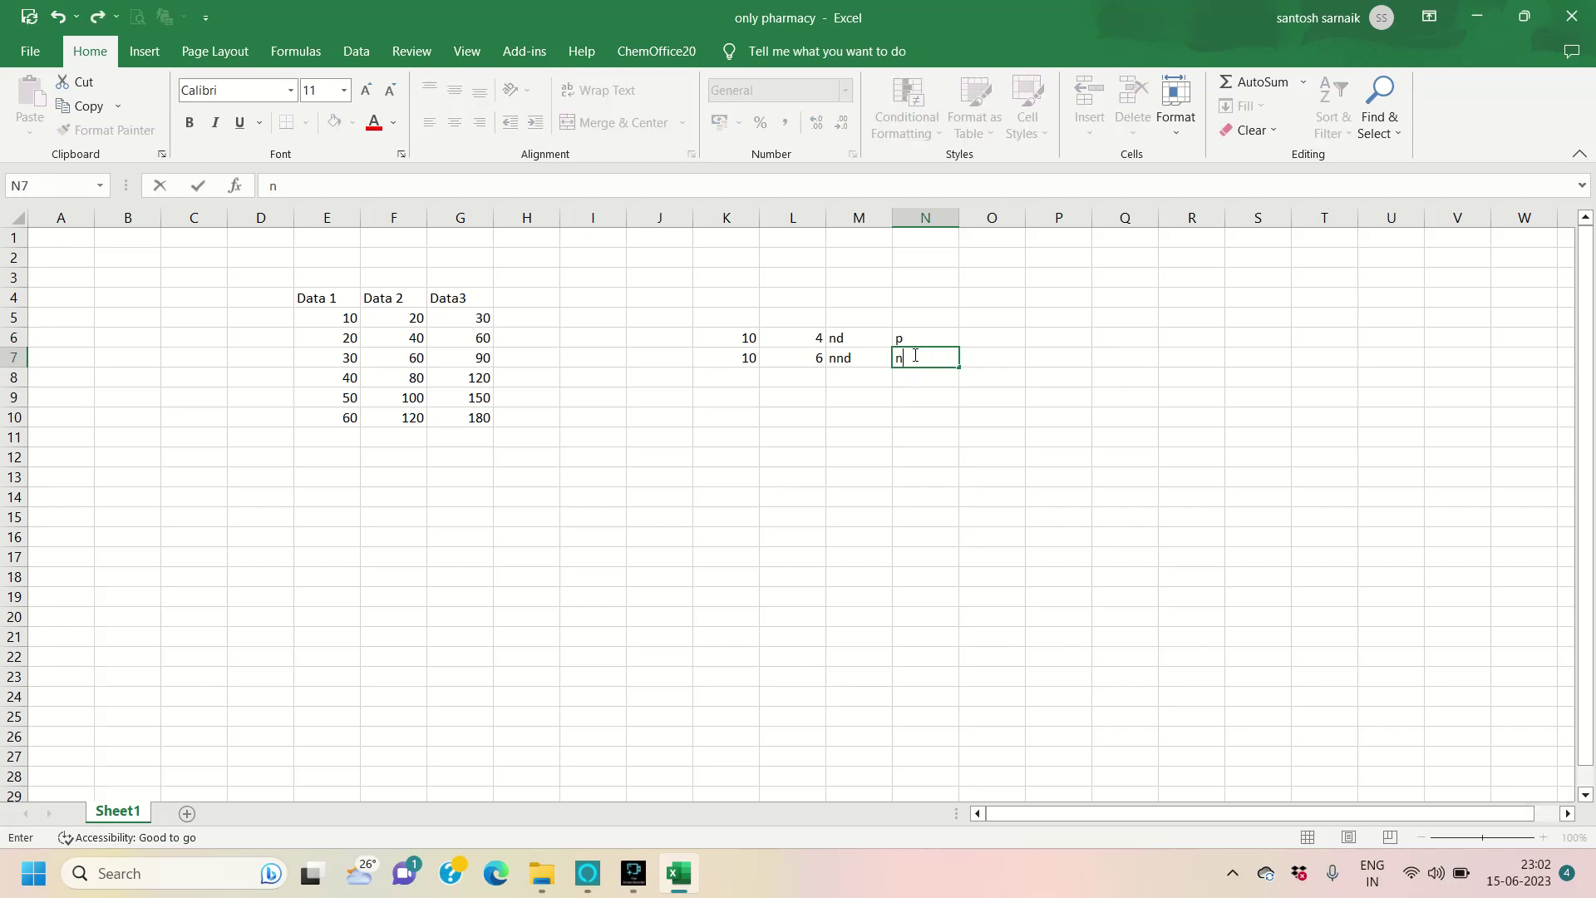
pyautogui.click(997, 338)
# - Add a column headed 2 in O5 holding t and mwt below it
pyautogui.click(1008, 322)
pyautogui.write('2')
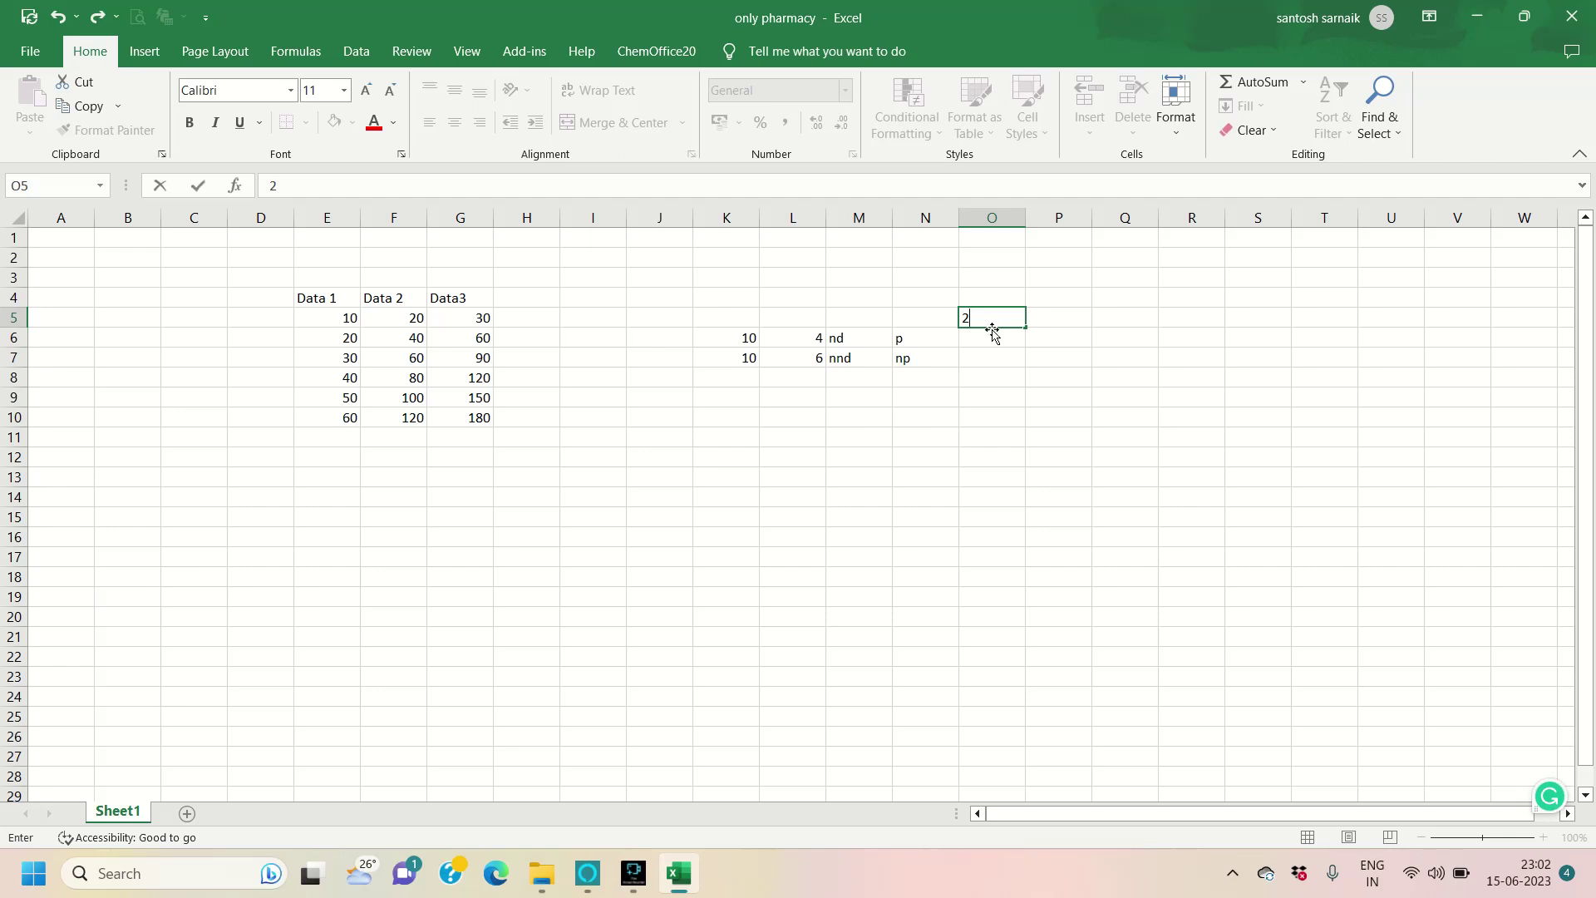
pyautogui.click(978, 337)
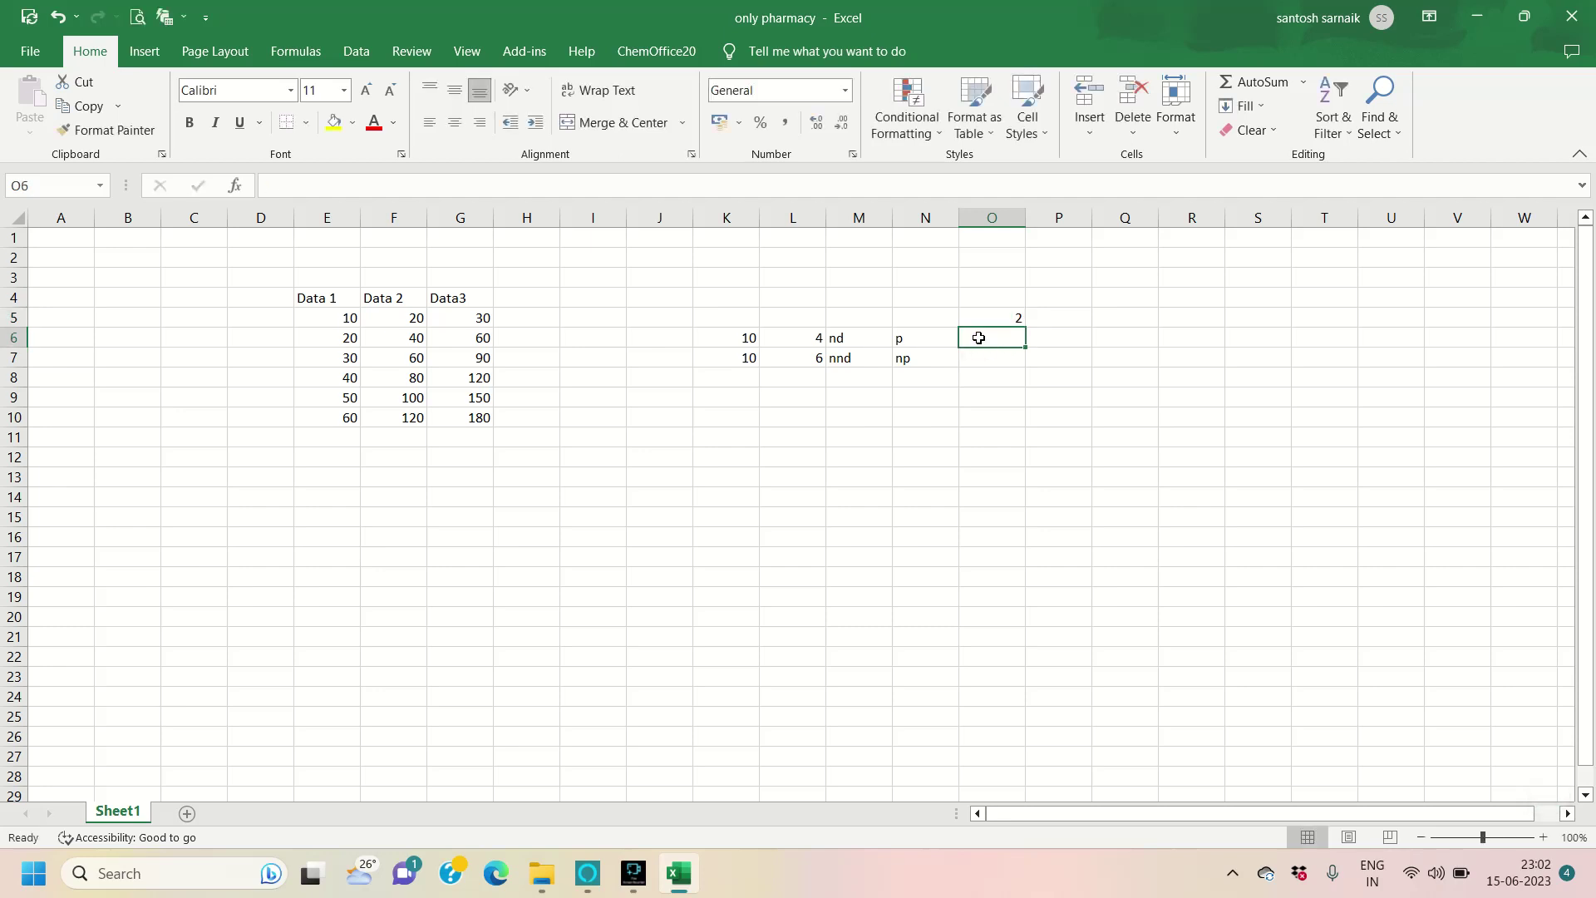
pyautogui.write('t')
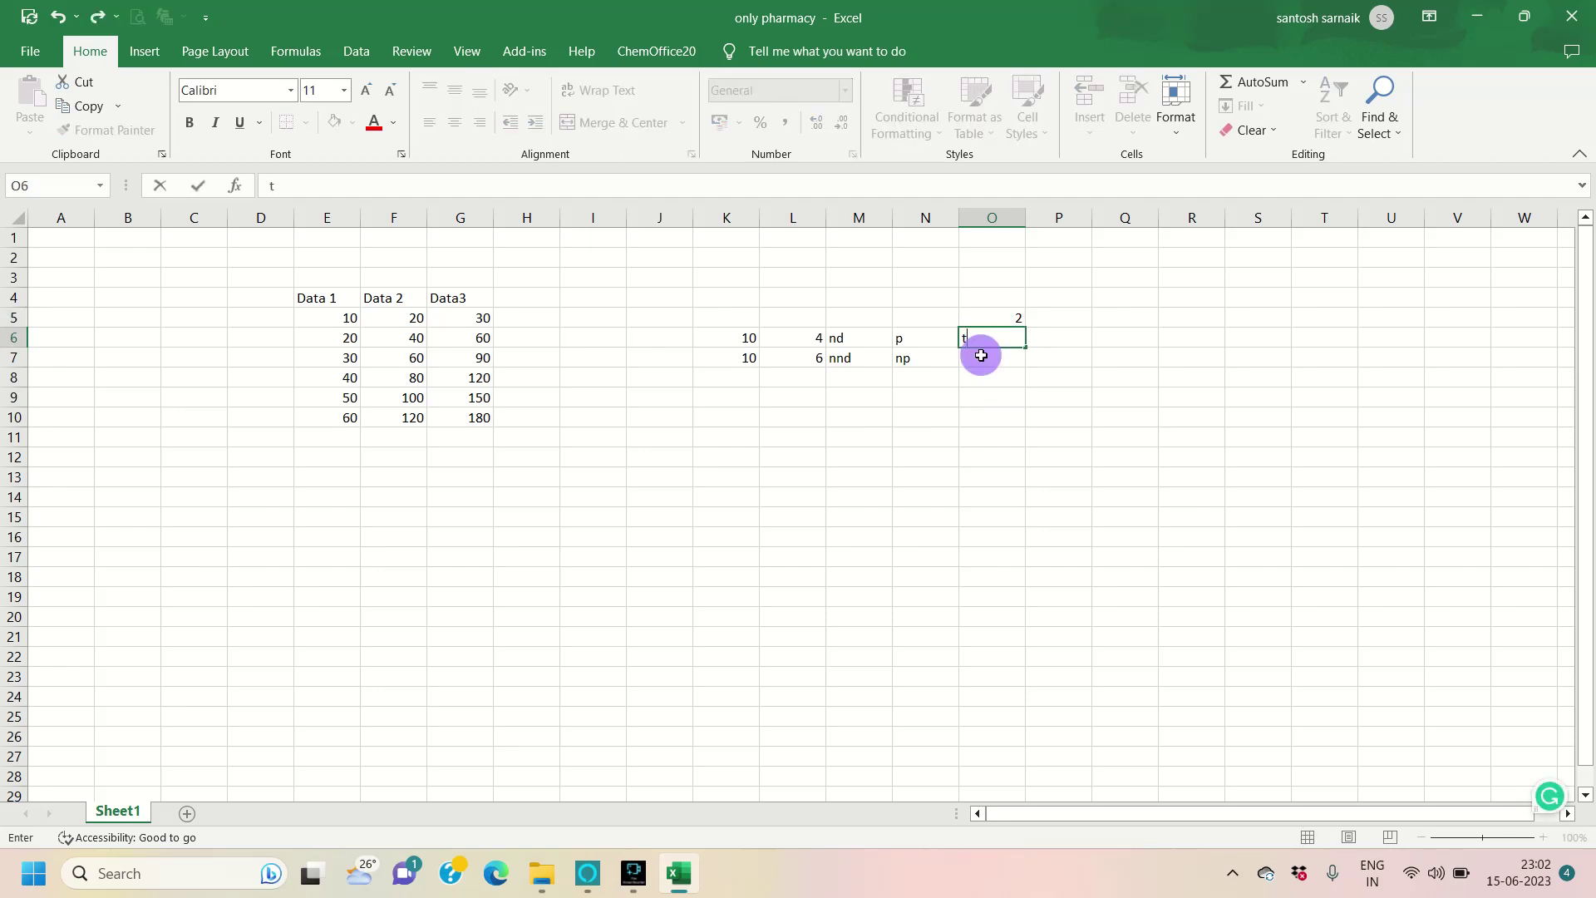
pyautogui.click(981, 355)
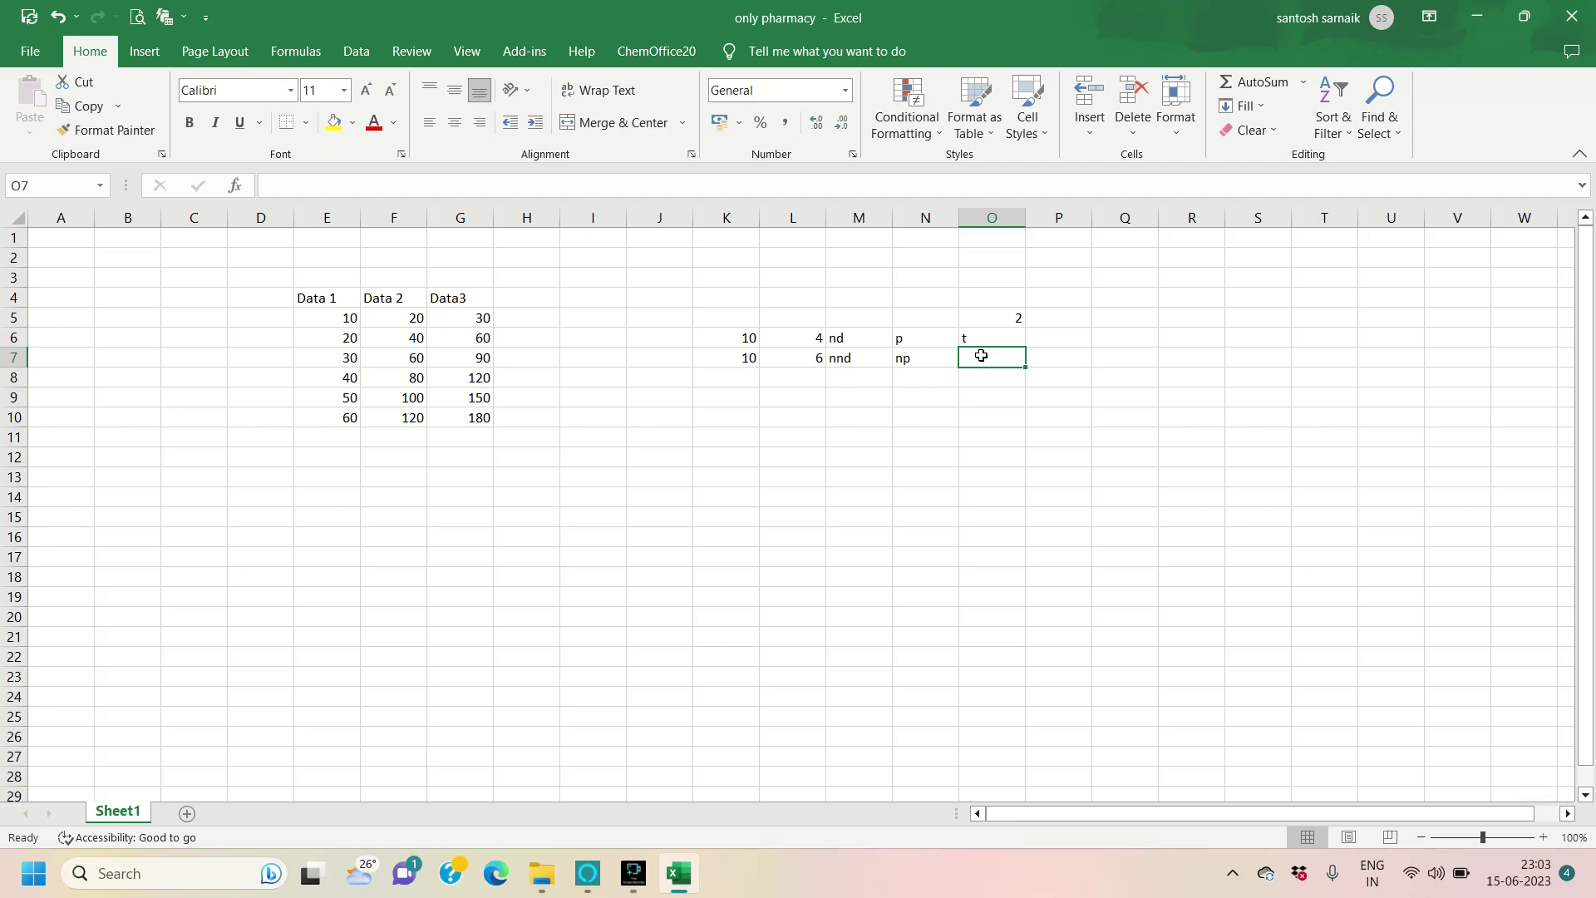
pyautogui.write('mwt')
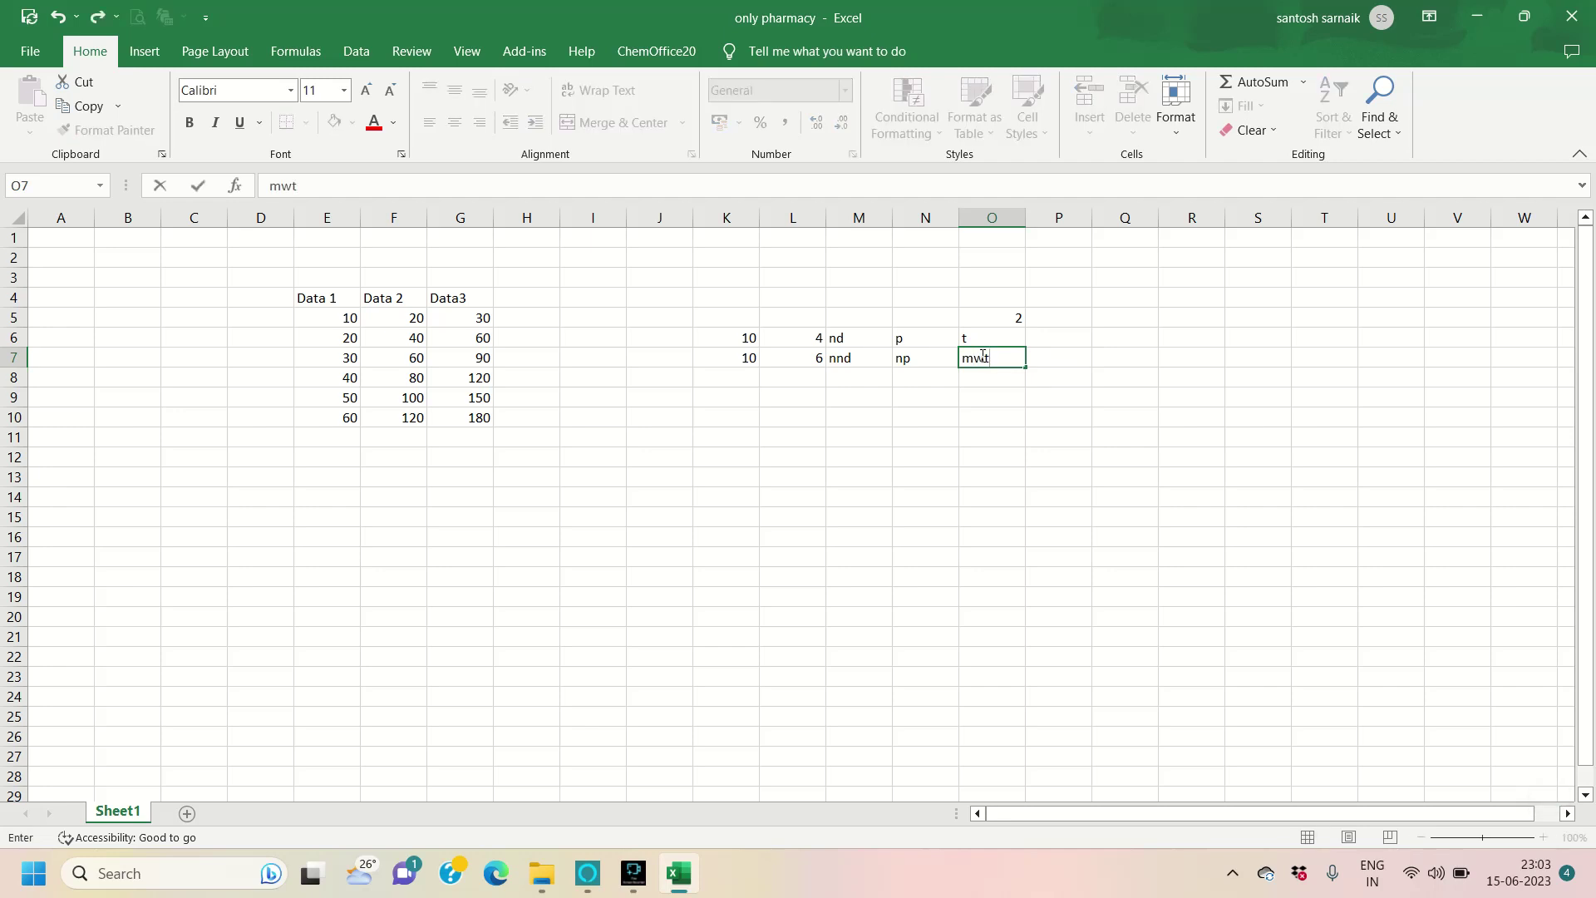
pyautogui.click(1058, 337)
# - Add a column headed 3 in P5 holding anova and kwt below it
pyautogui.click(1071, 316)
pyautogui.write('3')
pyautogui.click(1056, 343)
pyautogui.write('anova')
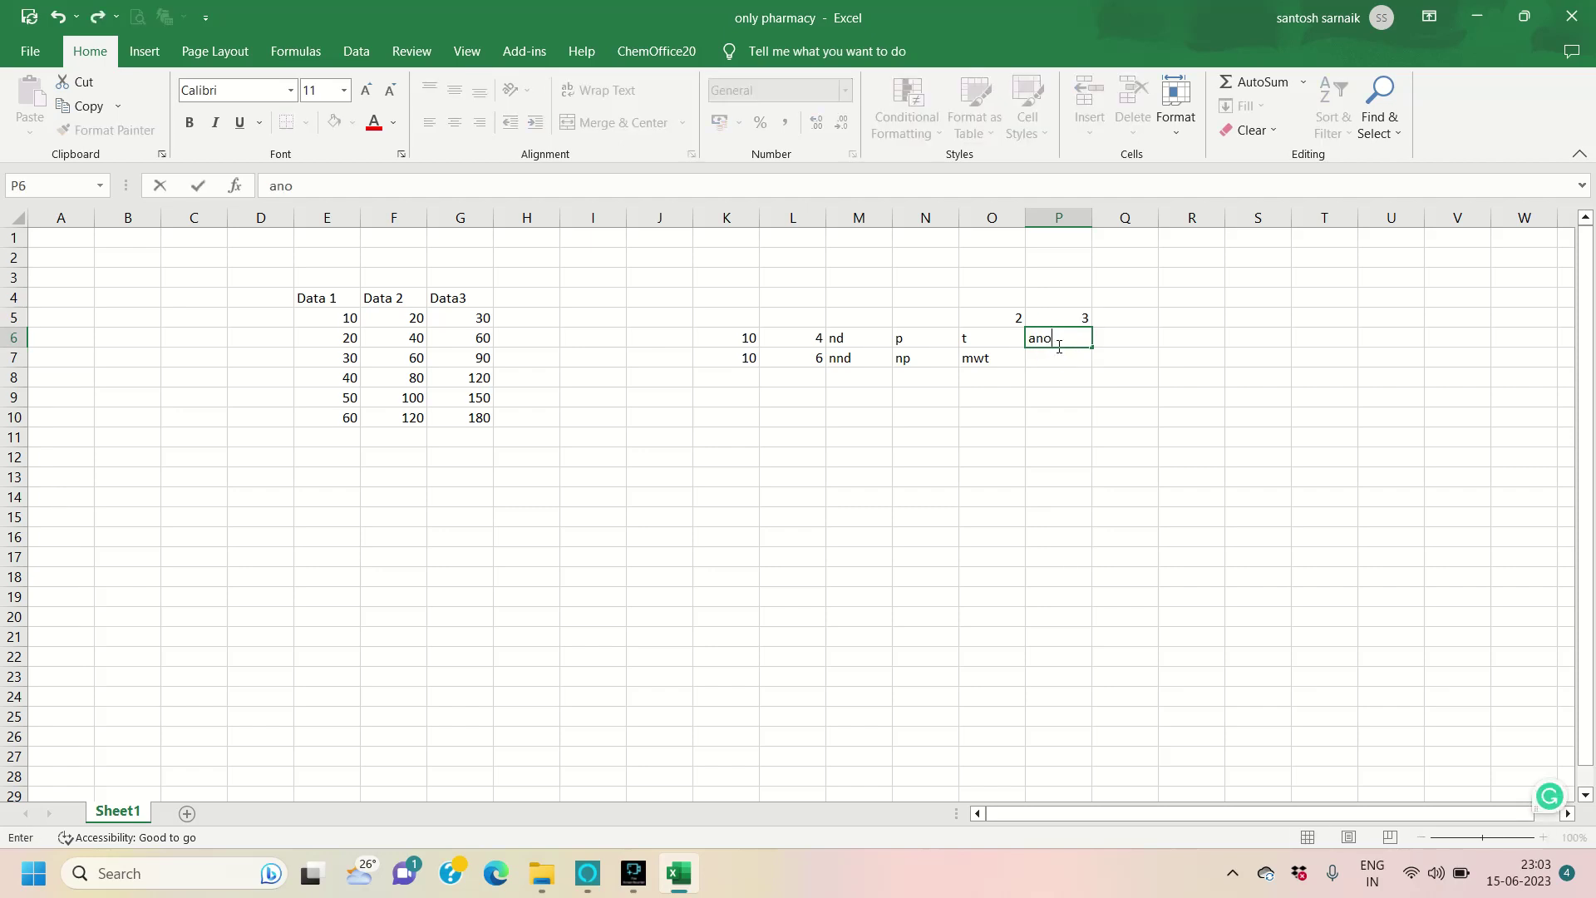
pyautogui.click(1054, 357)
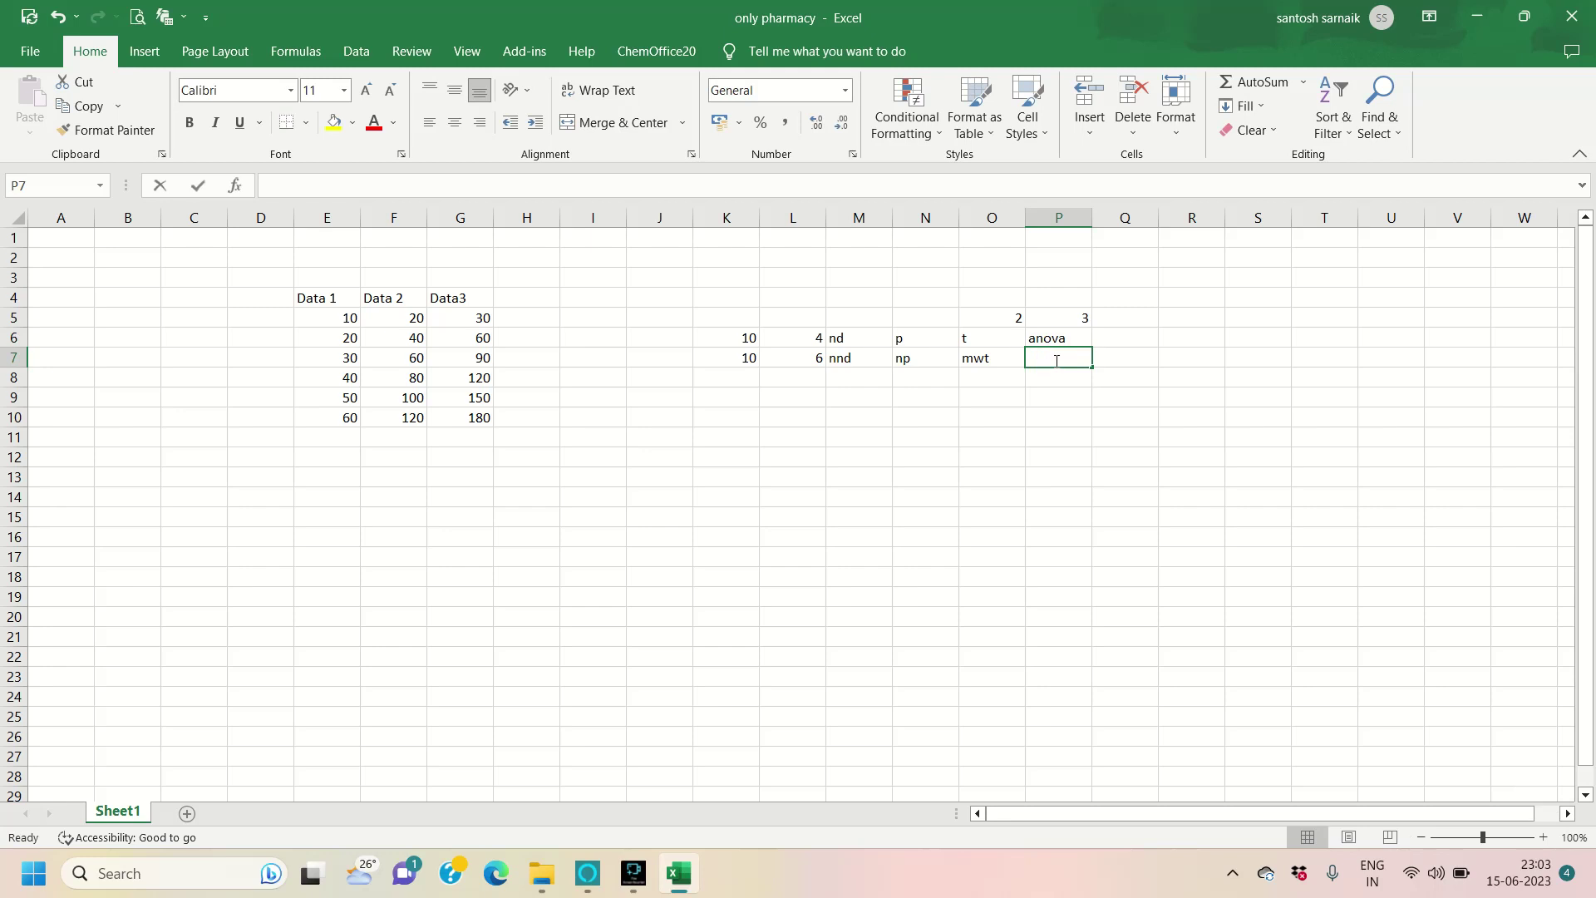
pyautogui.write('kwt')
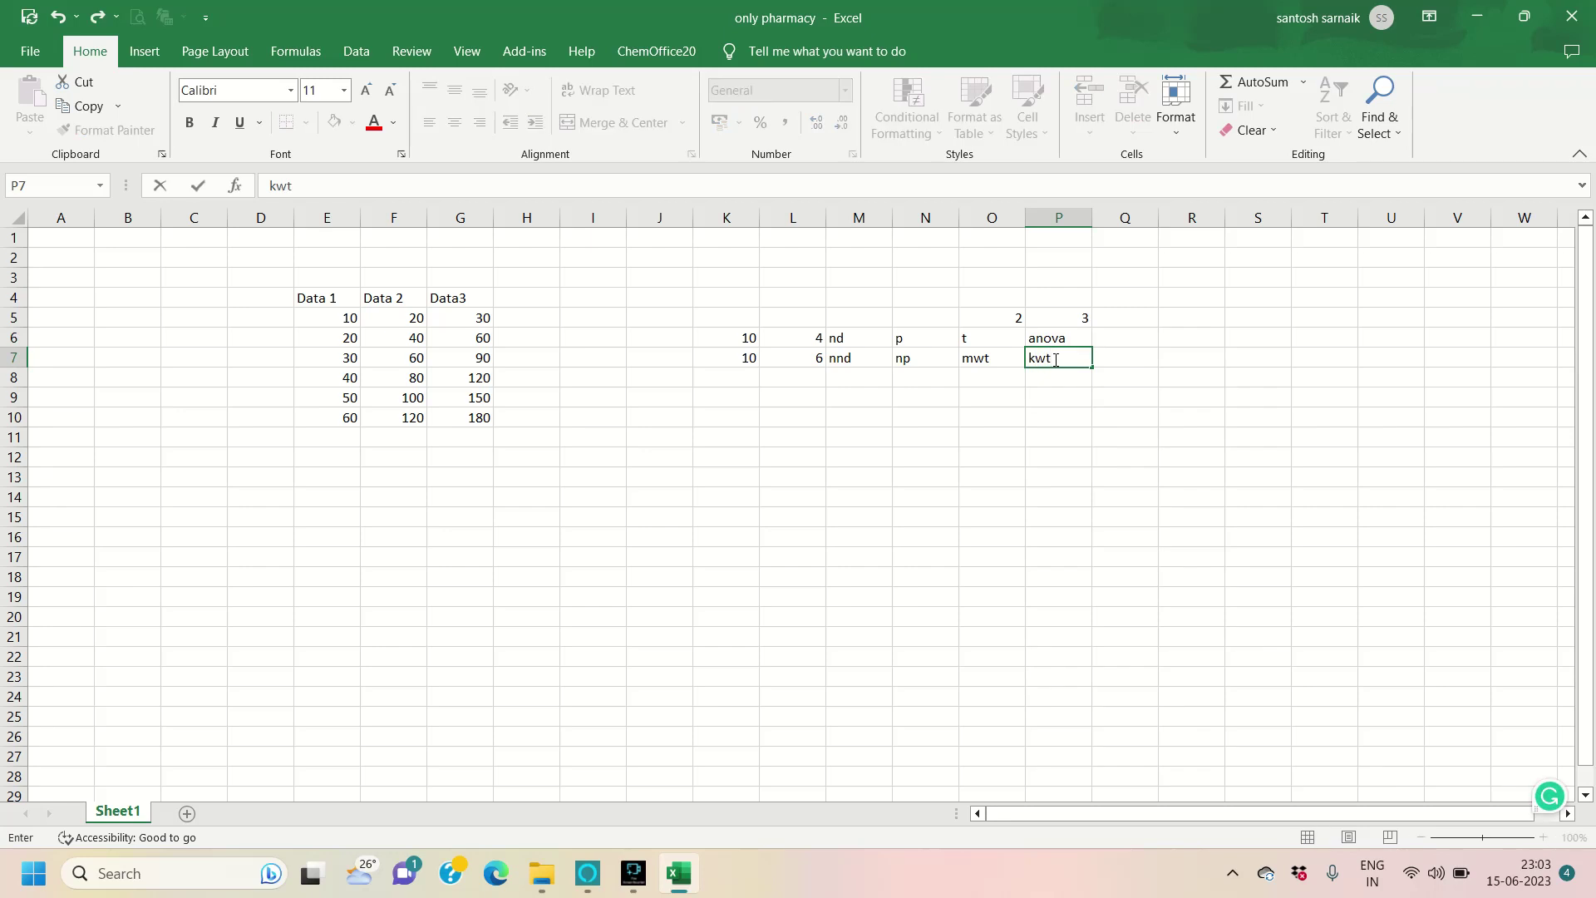
pyautogui.click(1011, 392)
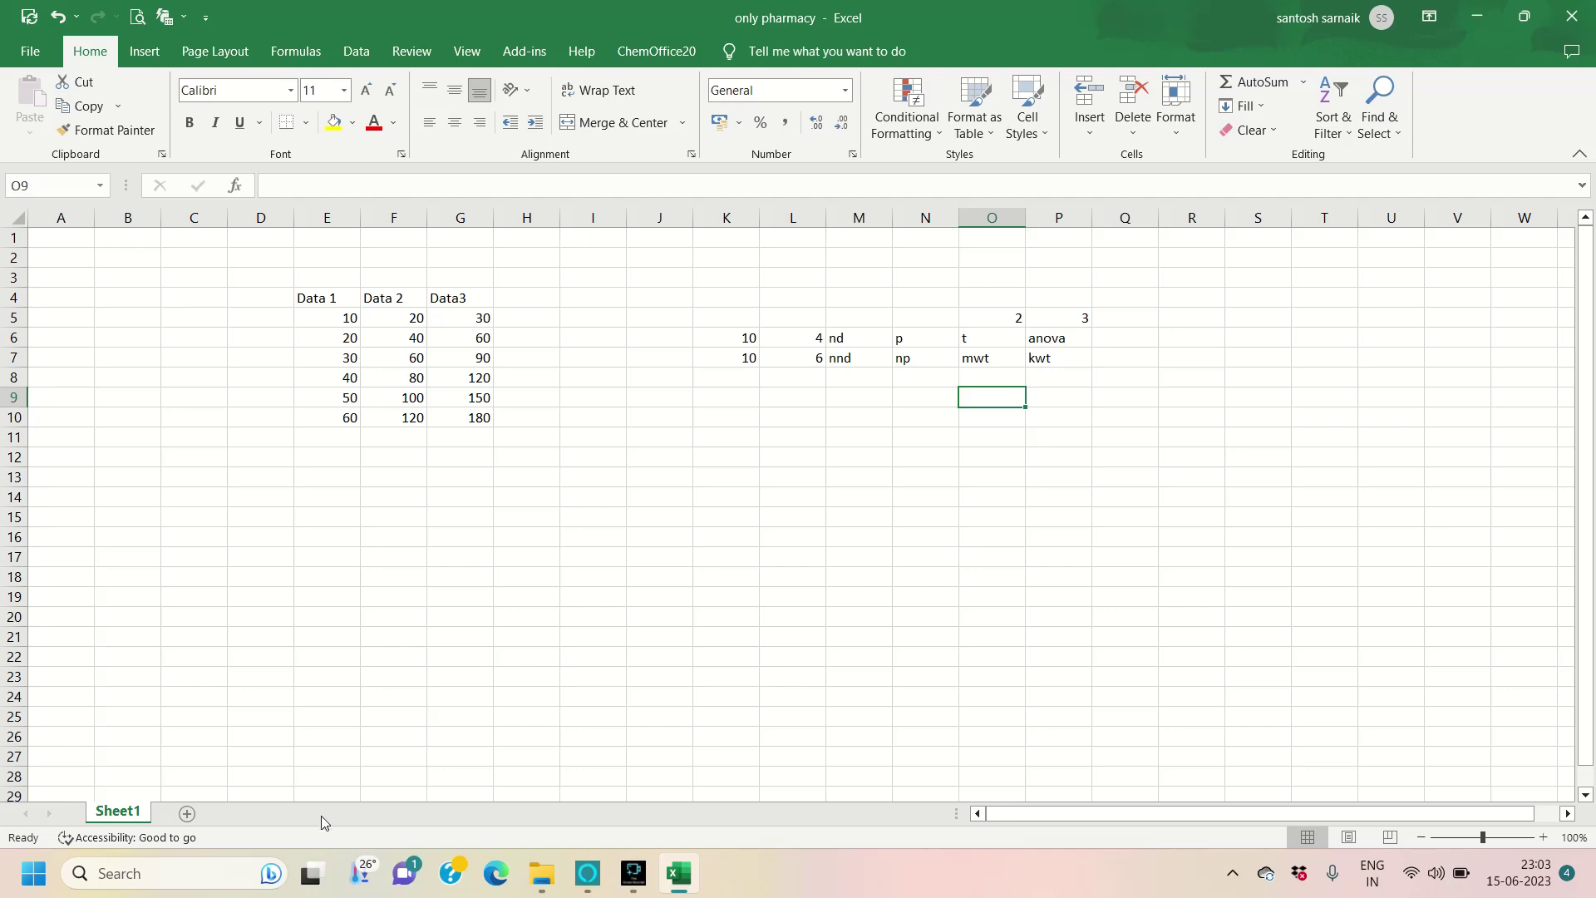
pyautogui.click(160, 878)
# - Launch GraphPad Prism 9 from Windows search and create a new Column data table
pyautogui.write('g')
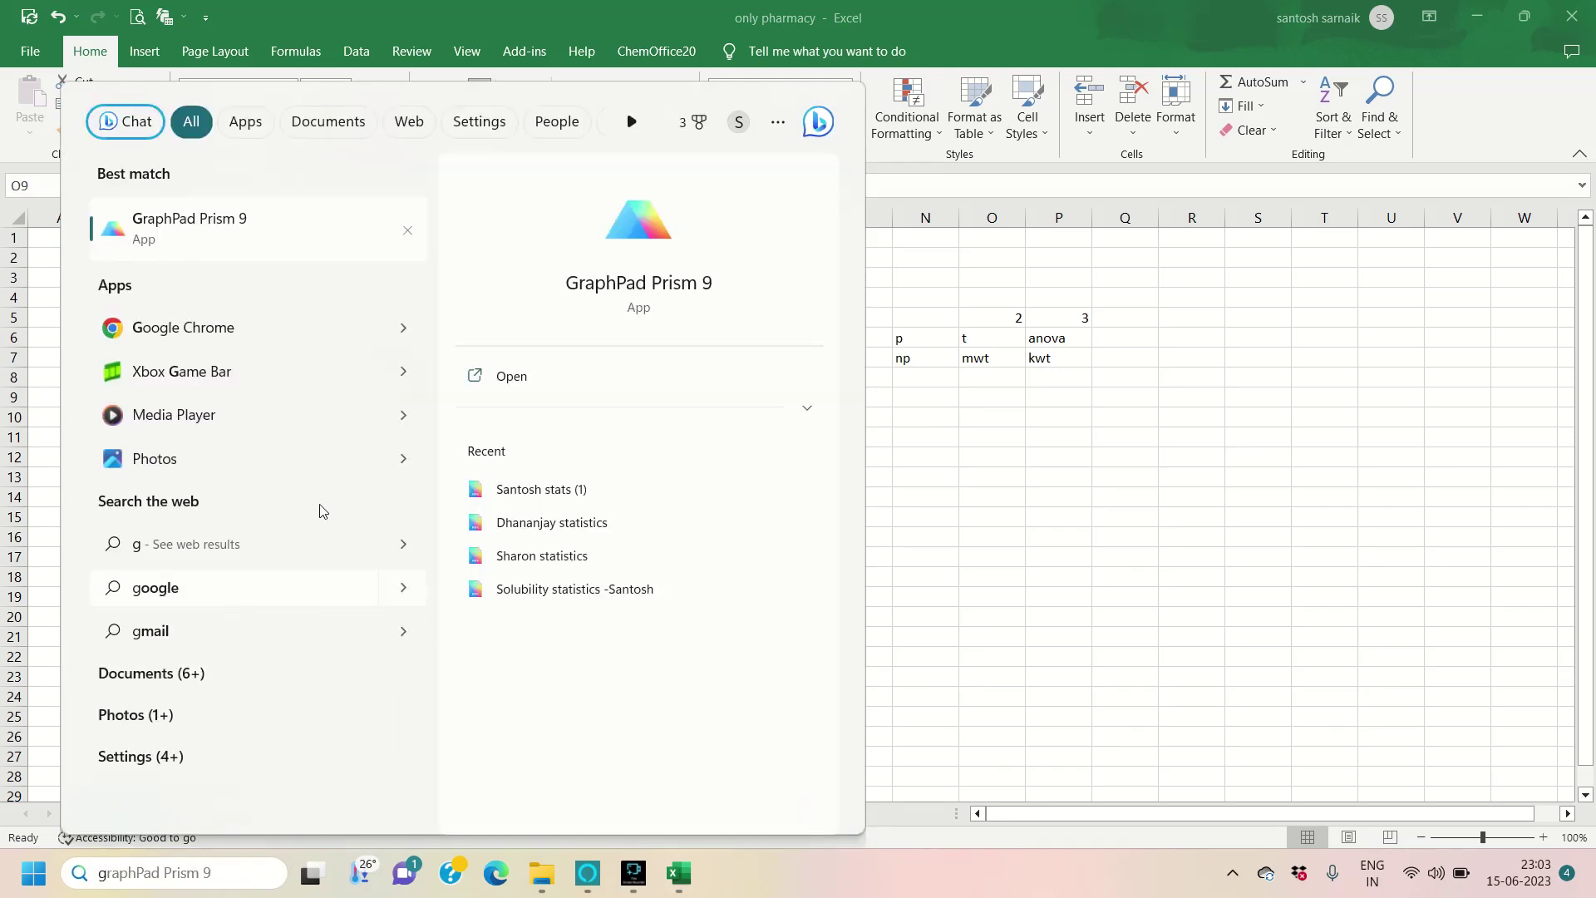
pyautogui.click(544, 376)
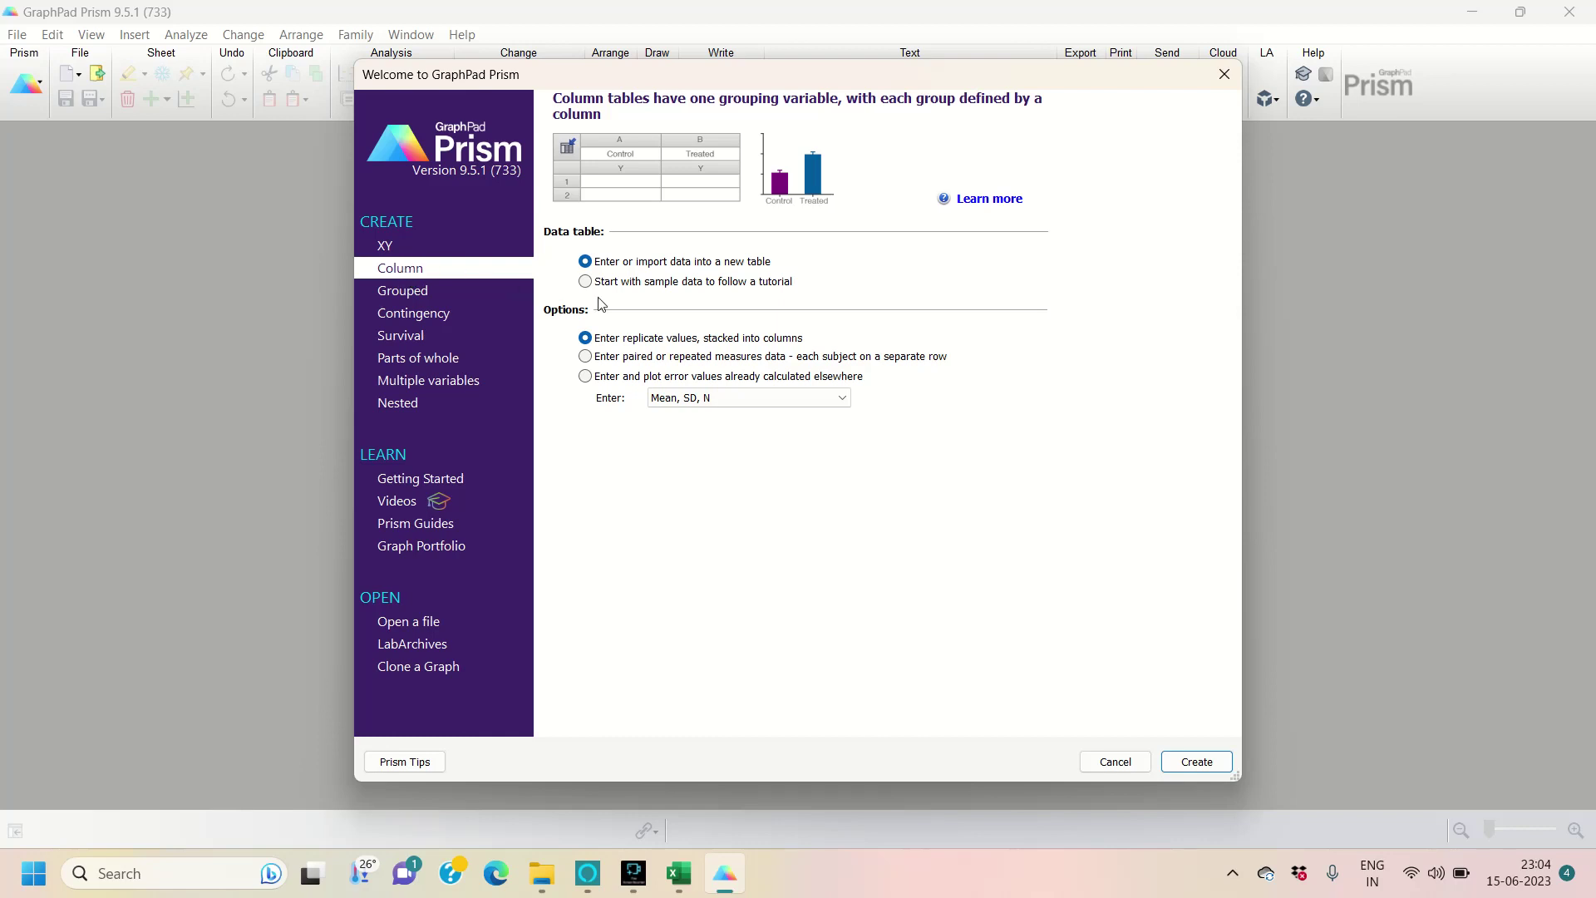
pyautogui.click(1217, 761)
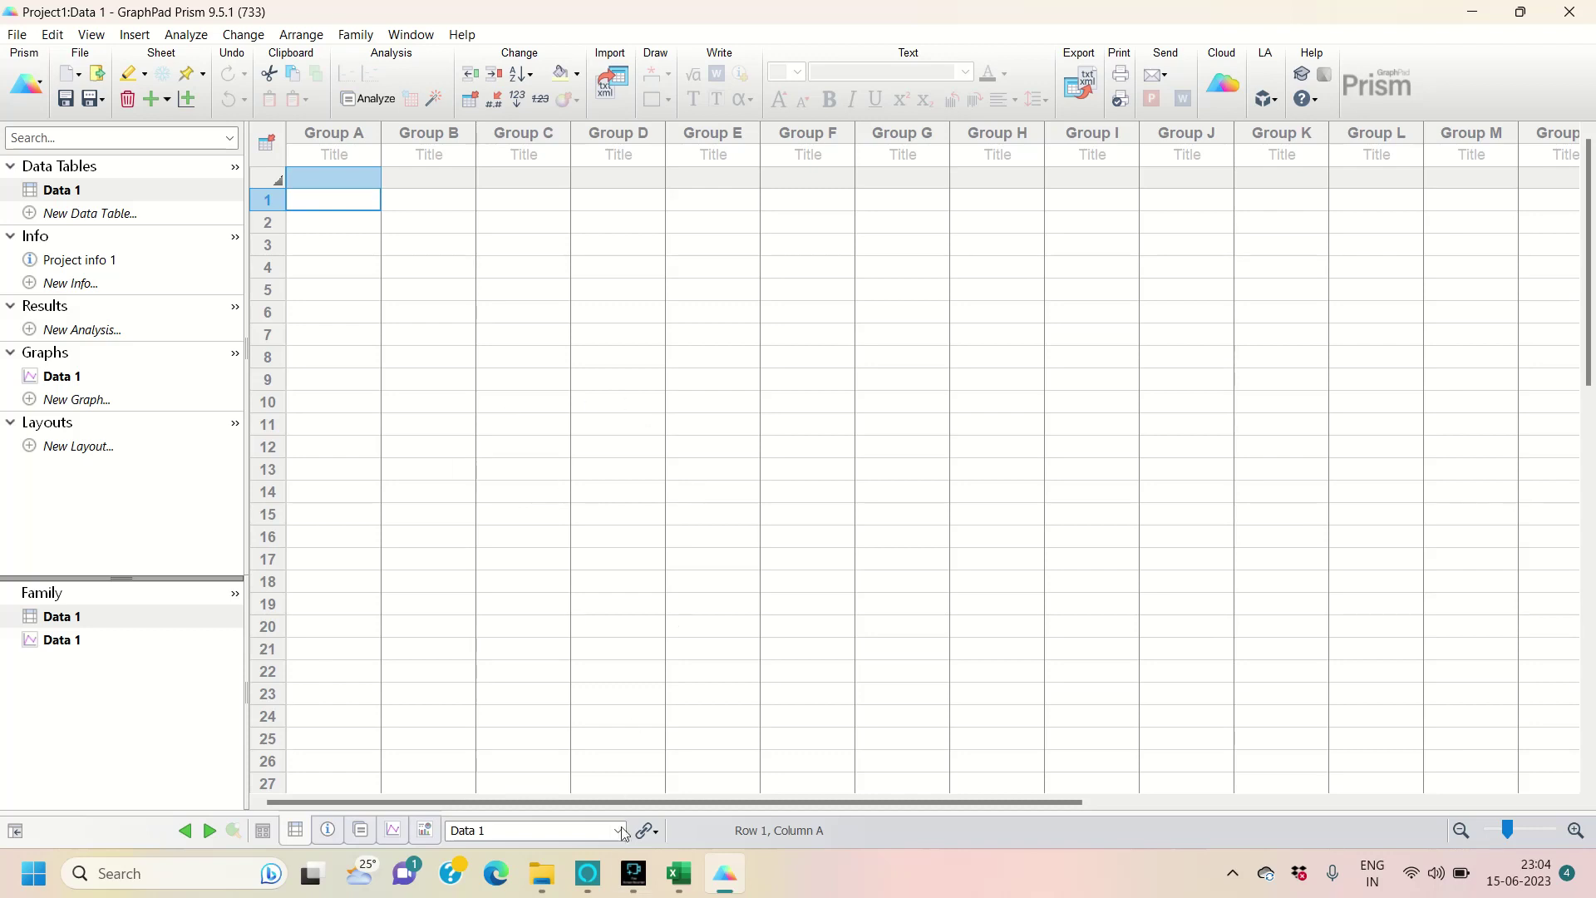
# - Back in Excel, select the Data 1 and Data 2 columns with headers (E4:F9)
pyautogui.click(679, 873)
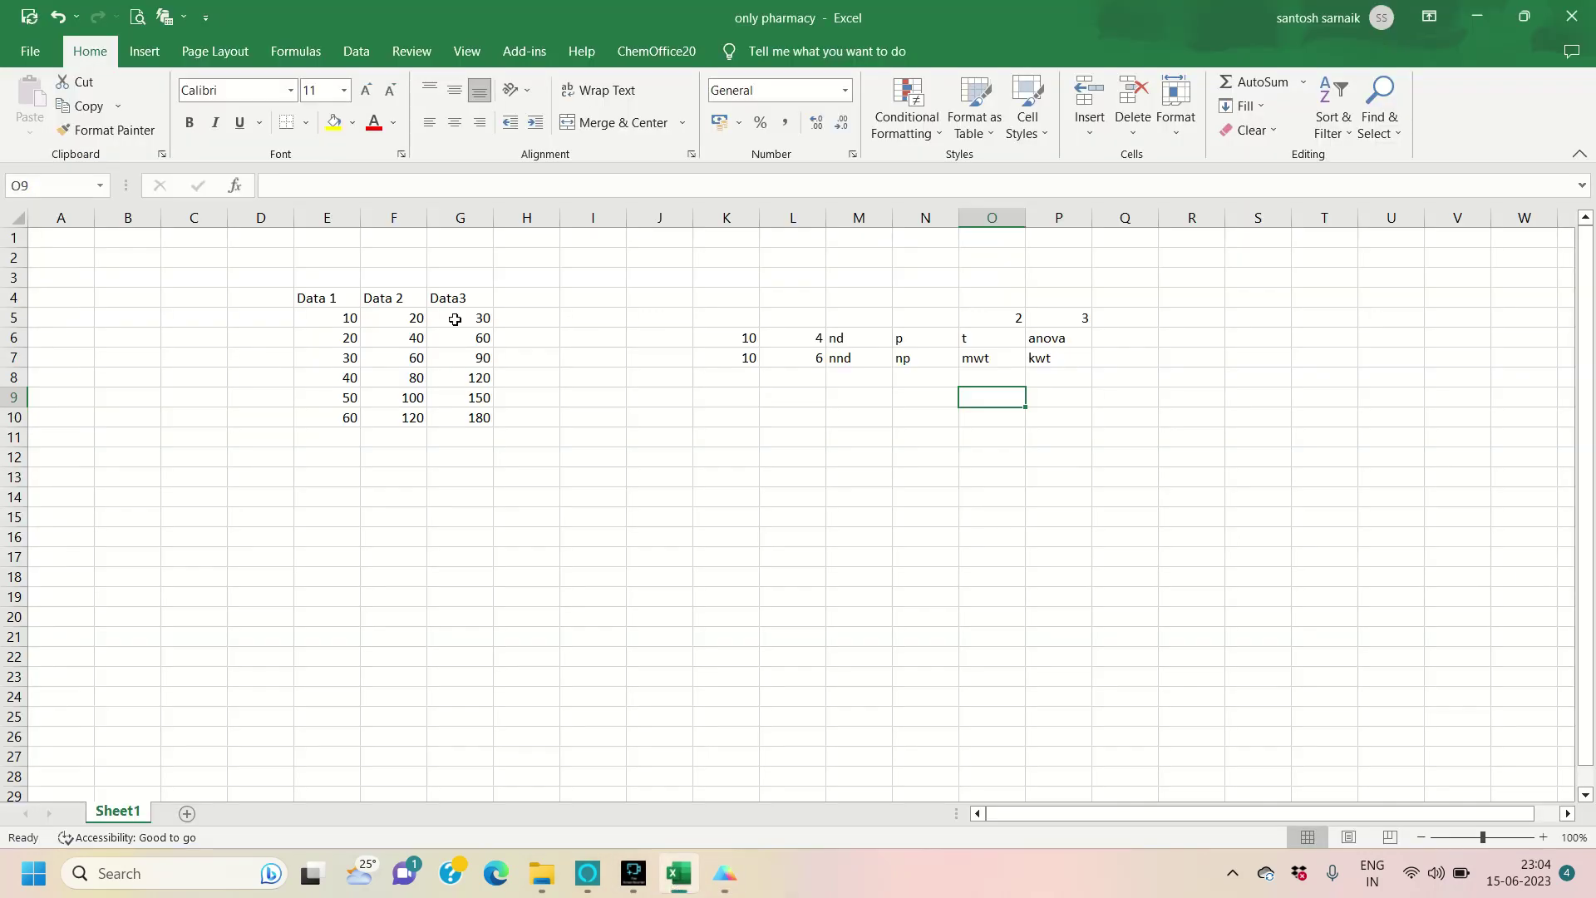
pyautogui.moveTo(332, 299); pyautogui.dragTo(392, 410)
# - Copy the Excel Data 1 and Data 2 columns and paste them into Prism's Groups A and B
pyautogui.hotkey('ctrl', 'c')
pyautogui.hotkey('alt', 'Tab')
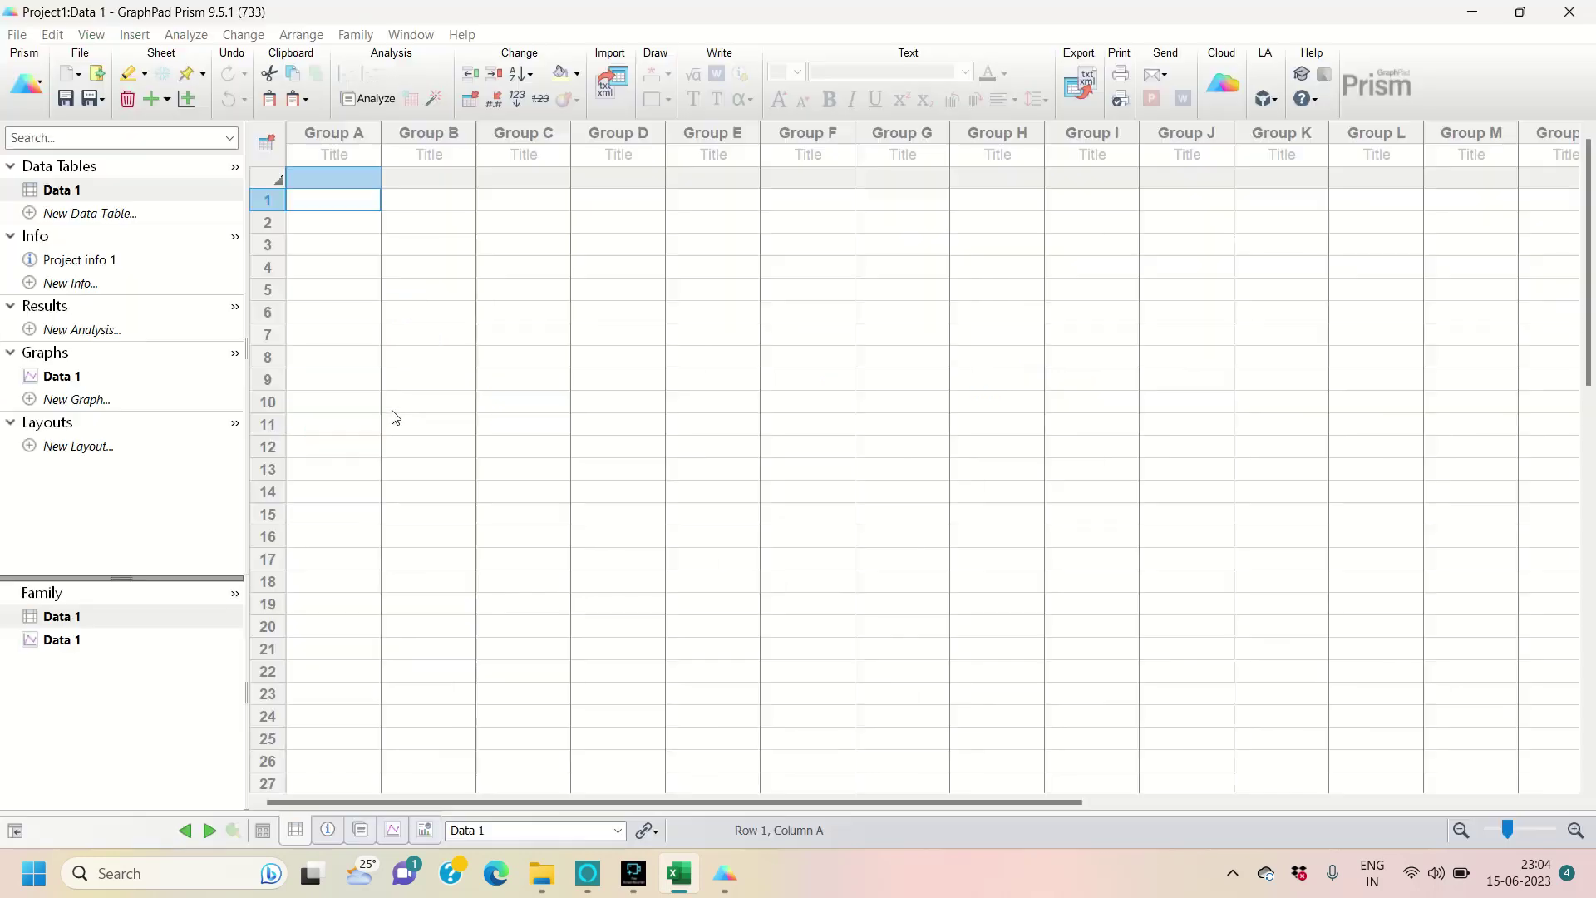
pyautogui.click(341, 160)
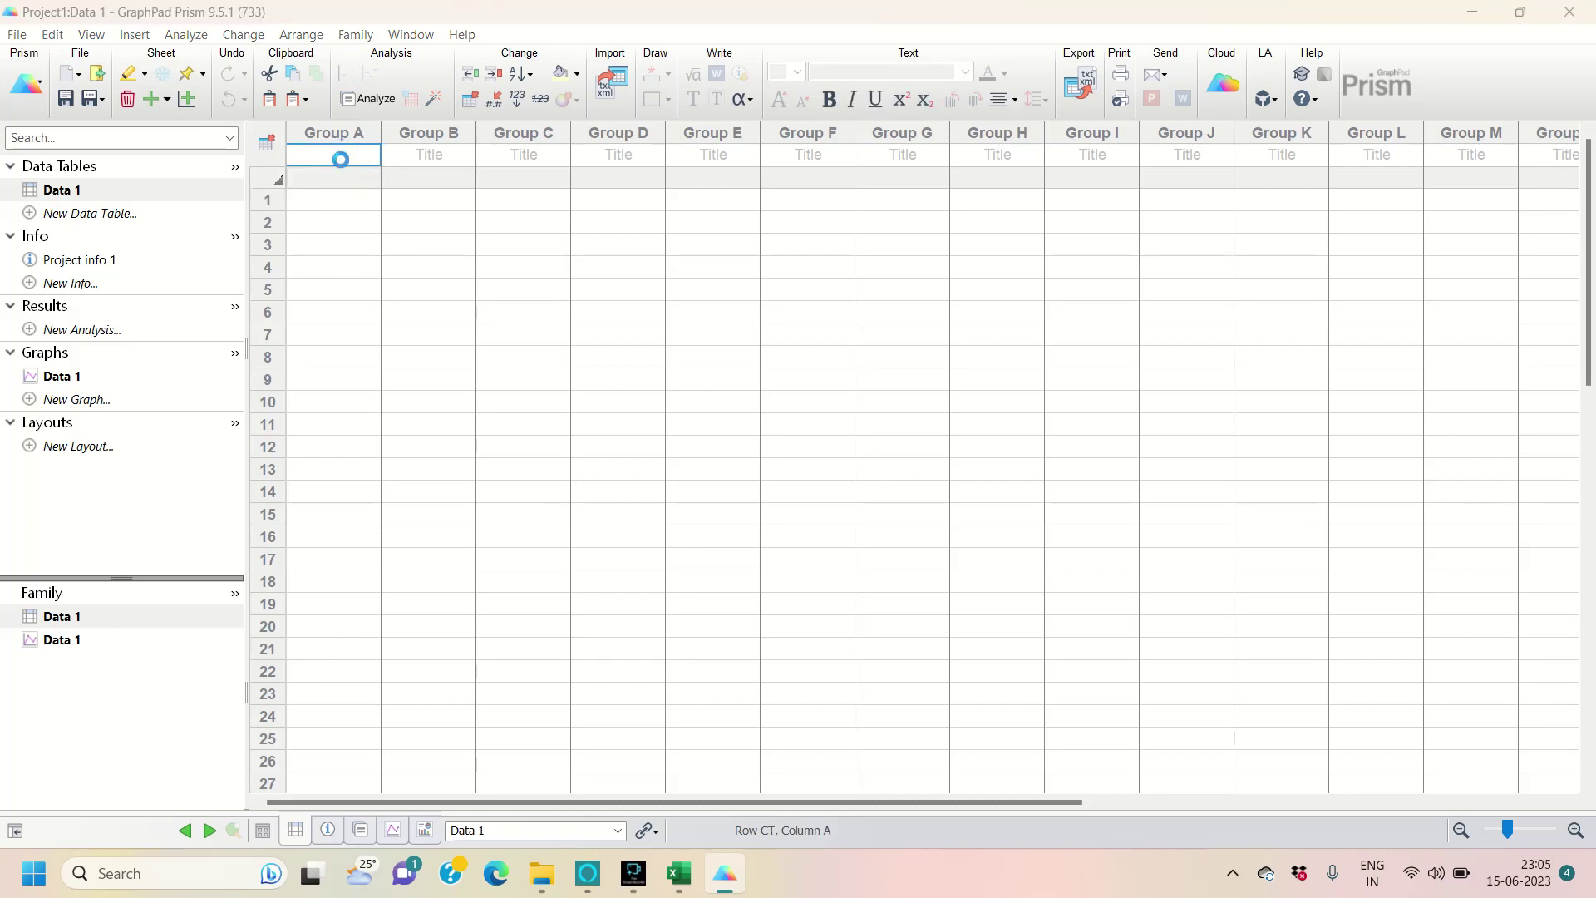
pyautogui.hotkey('ctrl', 'v')
pyautogui.click(559, 219)
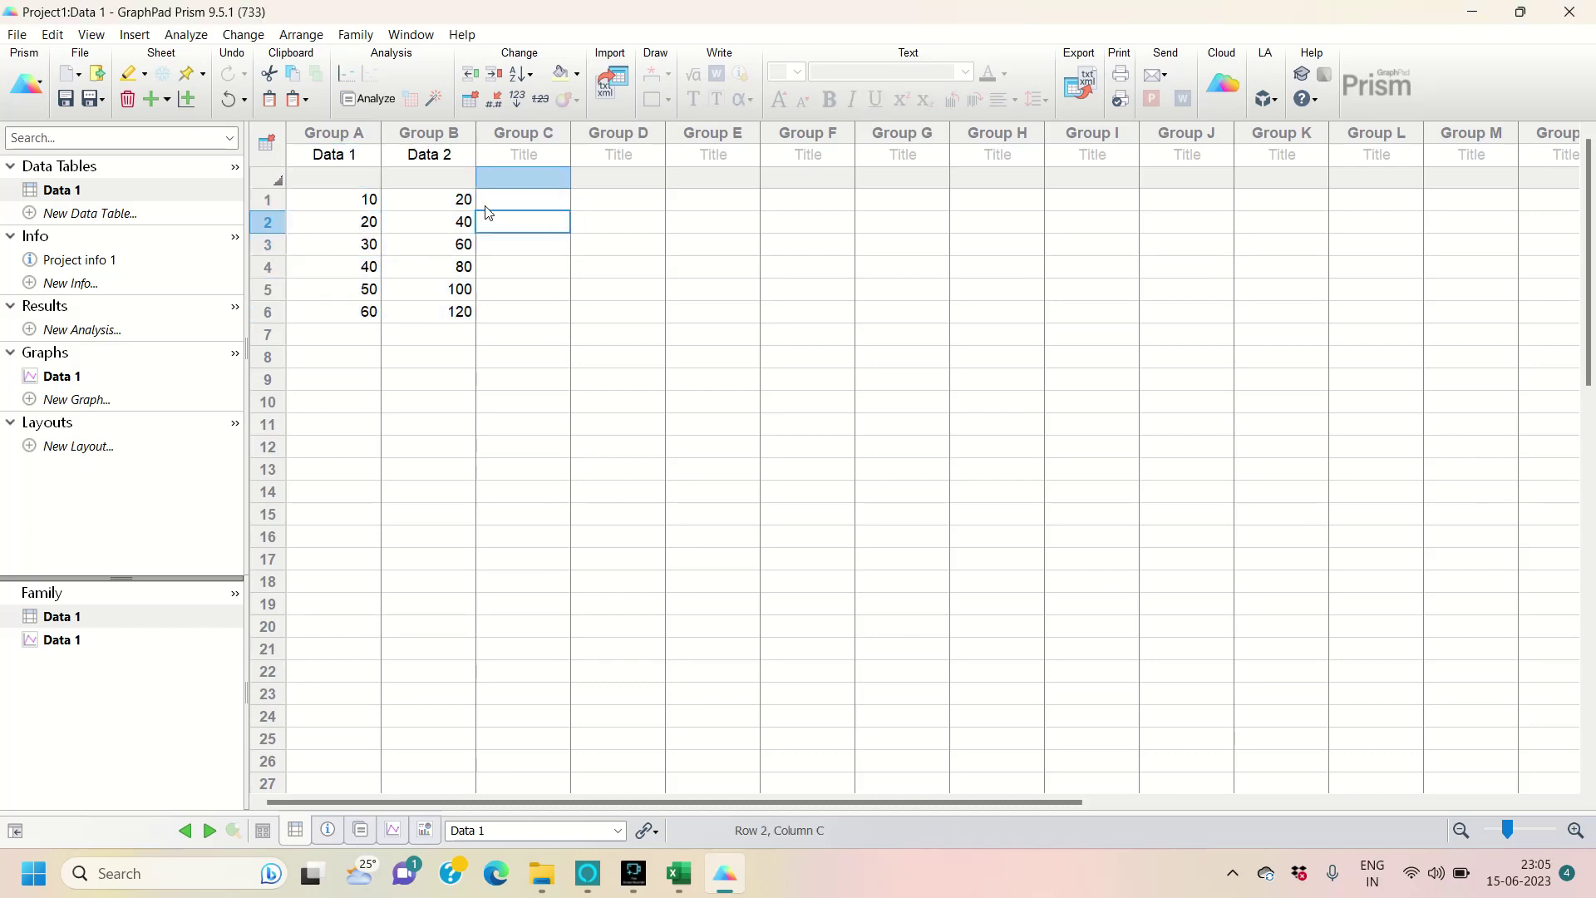
pyautogui.click(622, 380)
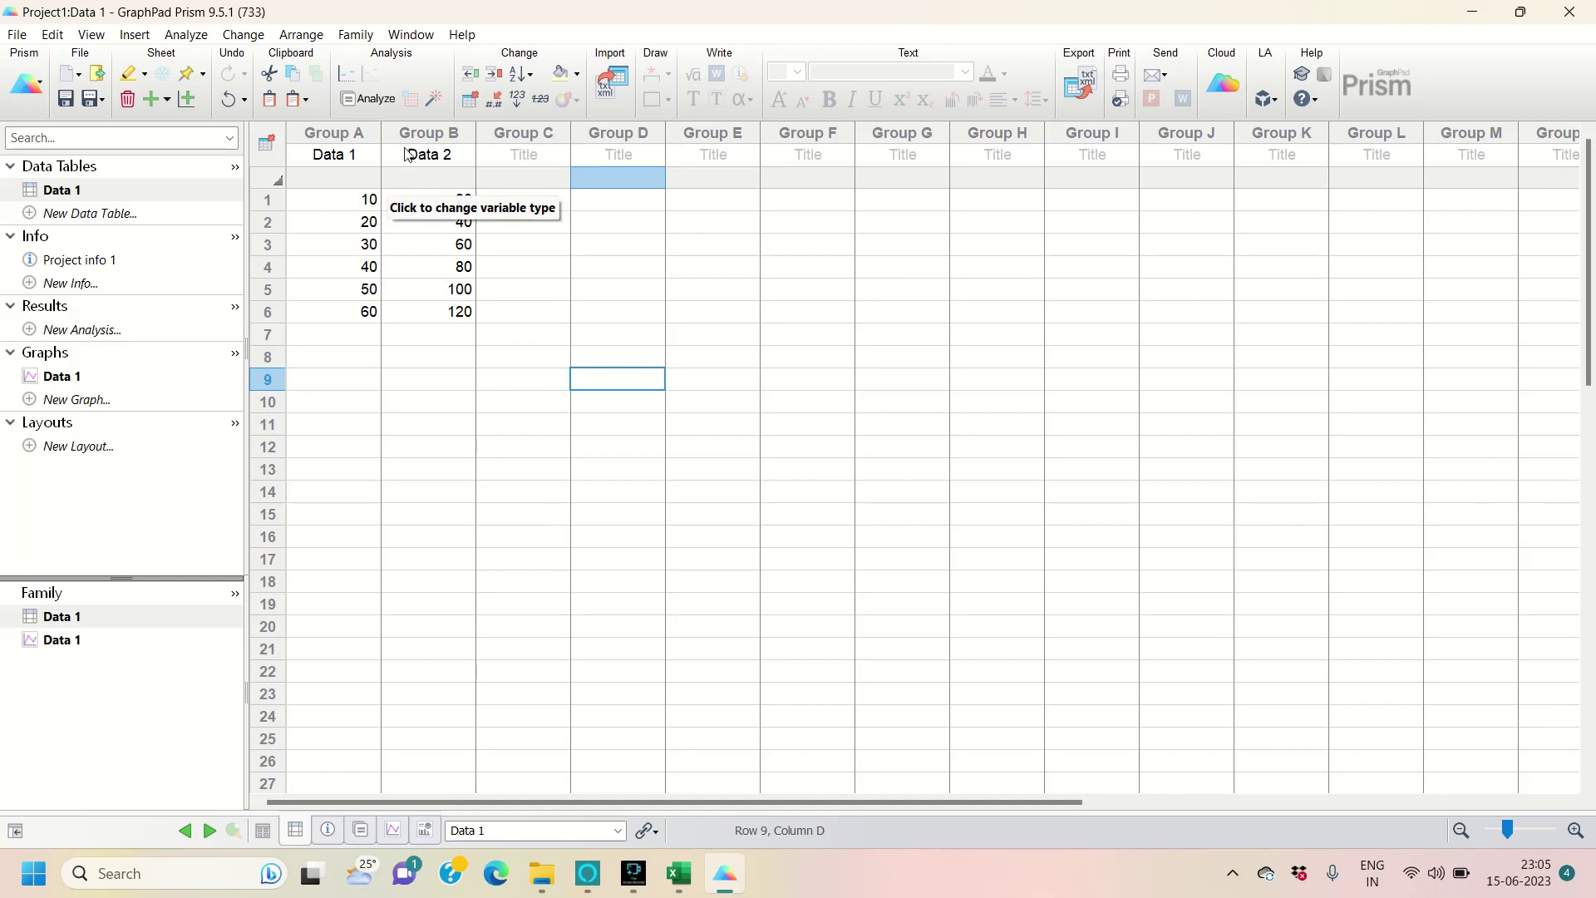
# - Run a paired, one-tailed t test on Data 1 versus Data 2, giving P = 0.0030
pyautogui.click(371, 103)
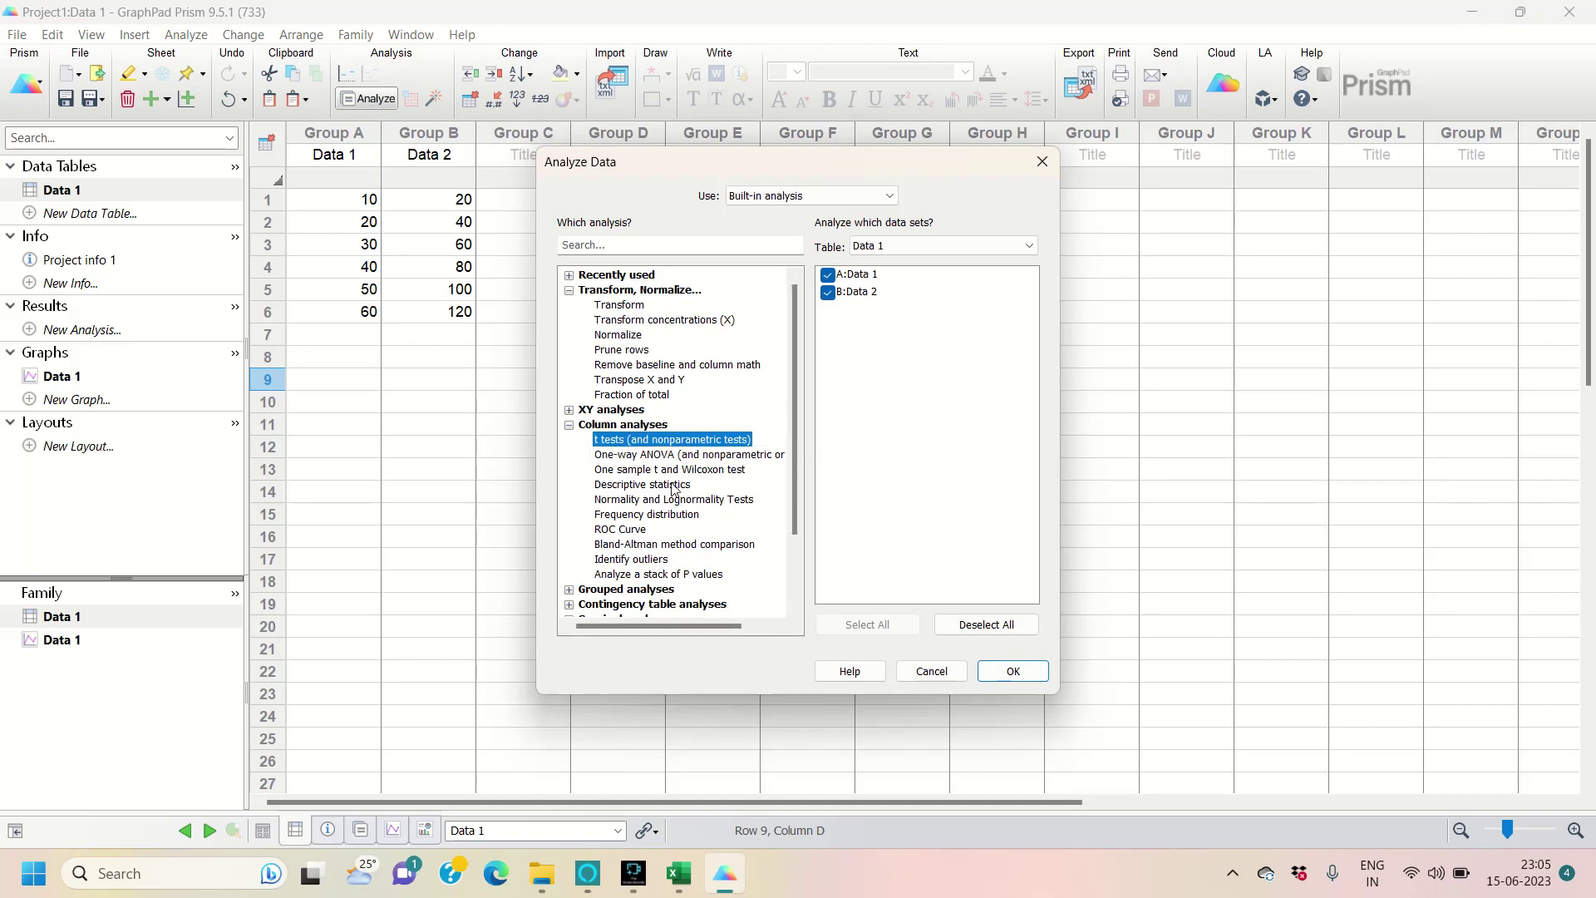
pyautogui.click(794, 516)
pyautogui.moveTo(794, 517)
pyautogui.mouseDown()
pyautogui.moveTo(798, 551)
pyautogui.moveTo(790, 509)
pyautogui.mouseUp()
pyautogui.click(1011, 674)
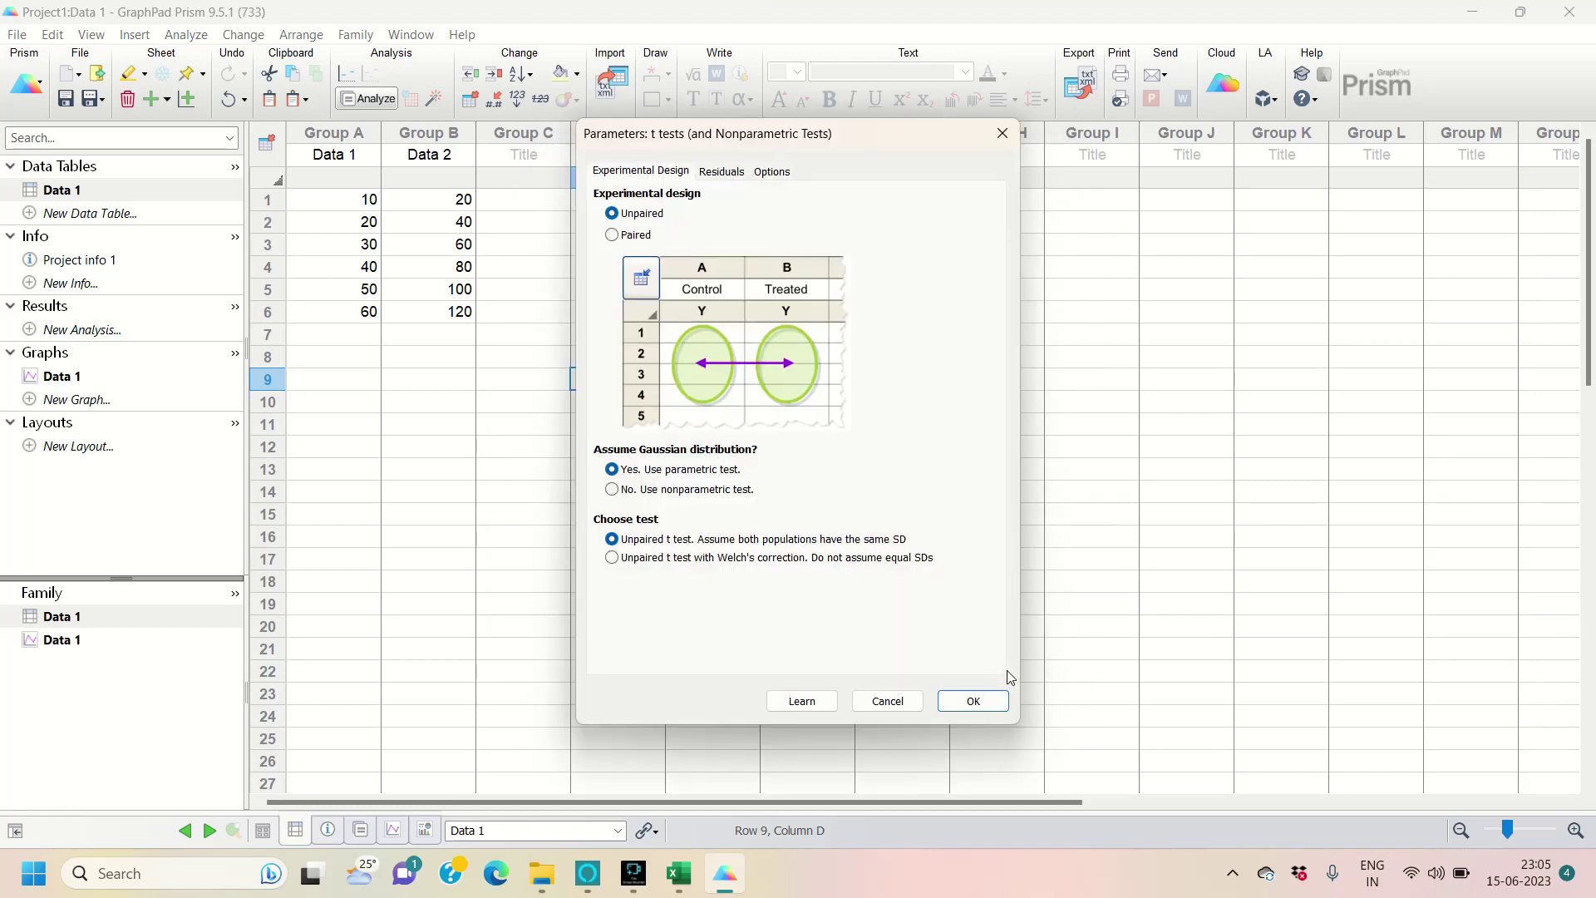
pyautogui.click(641, 240)
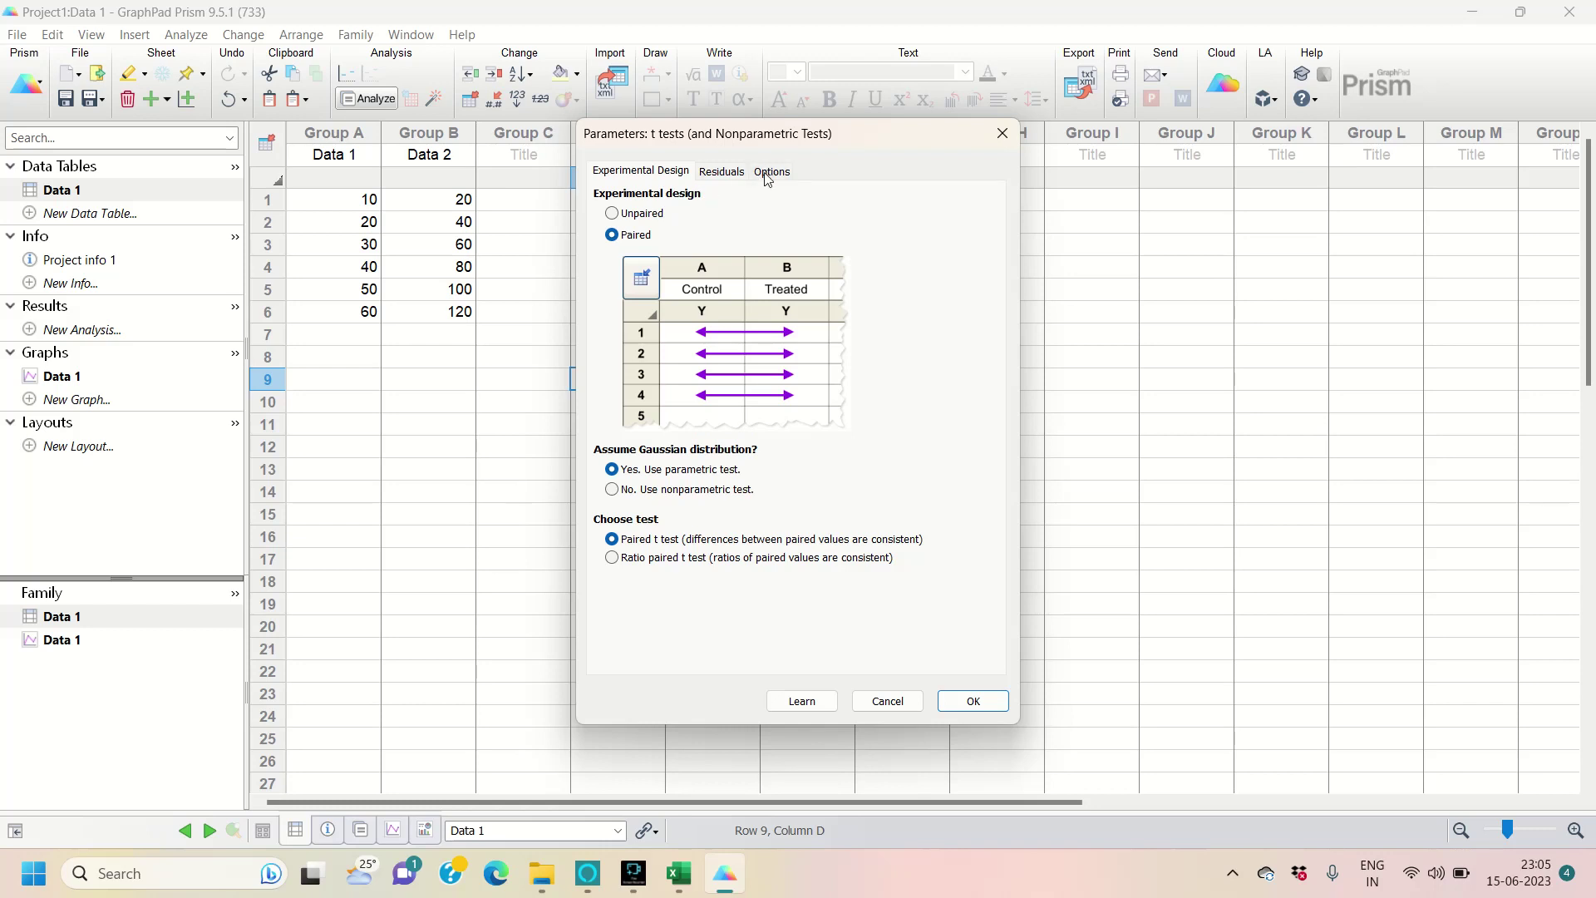
pyautogui.click(774, 172)
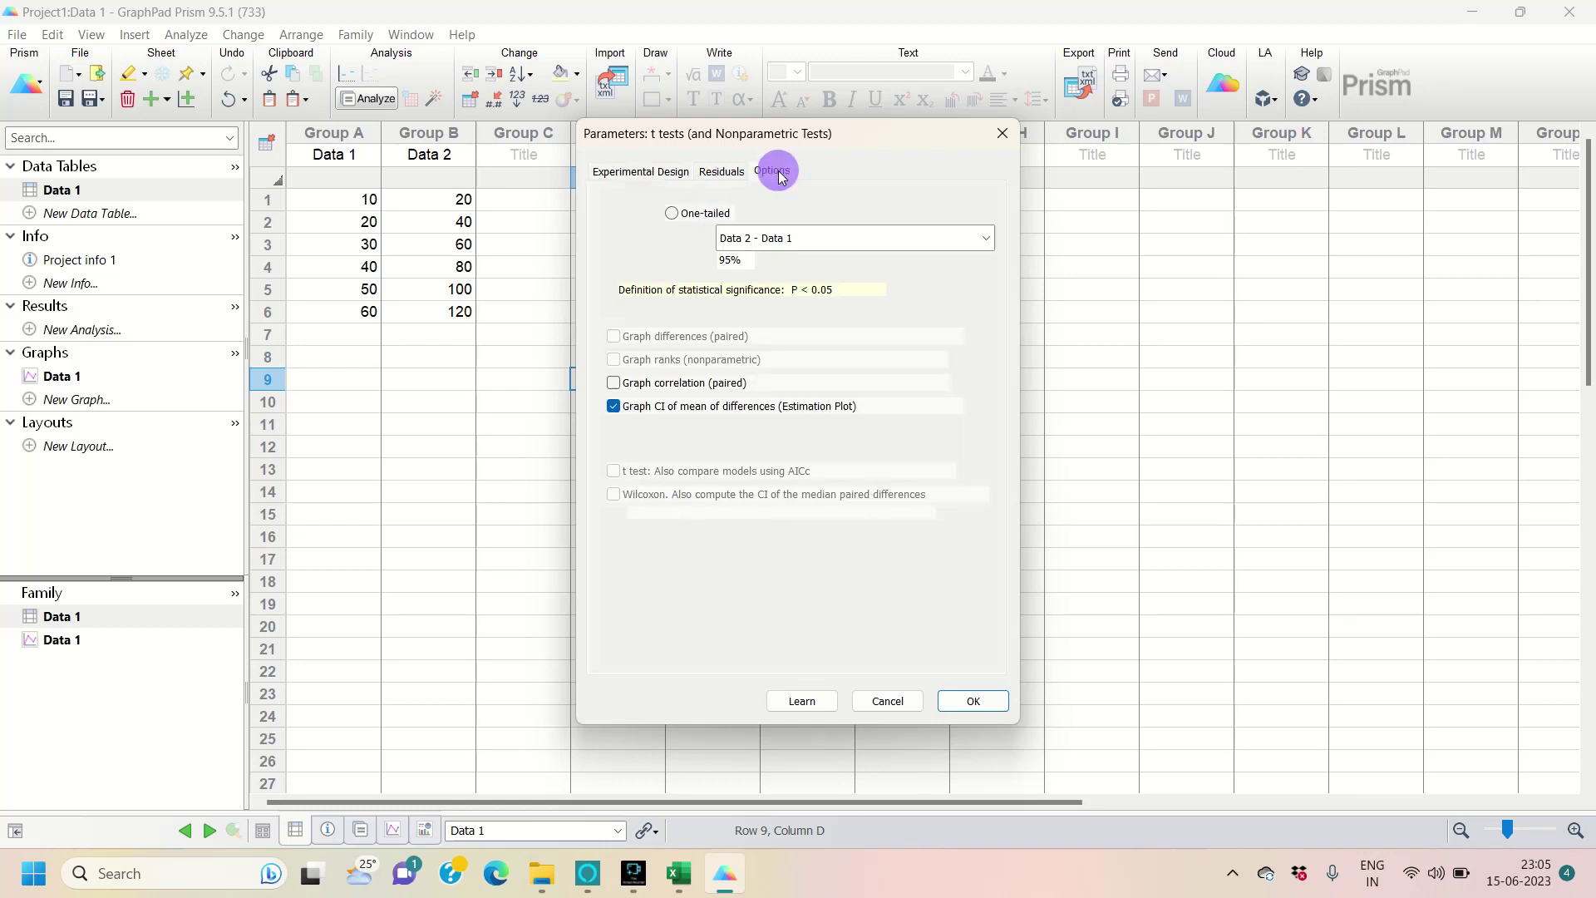
pyautogui.click(687, 214)
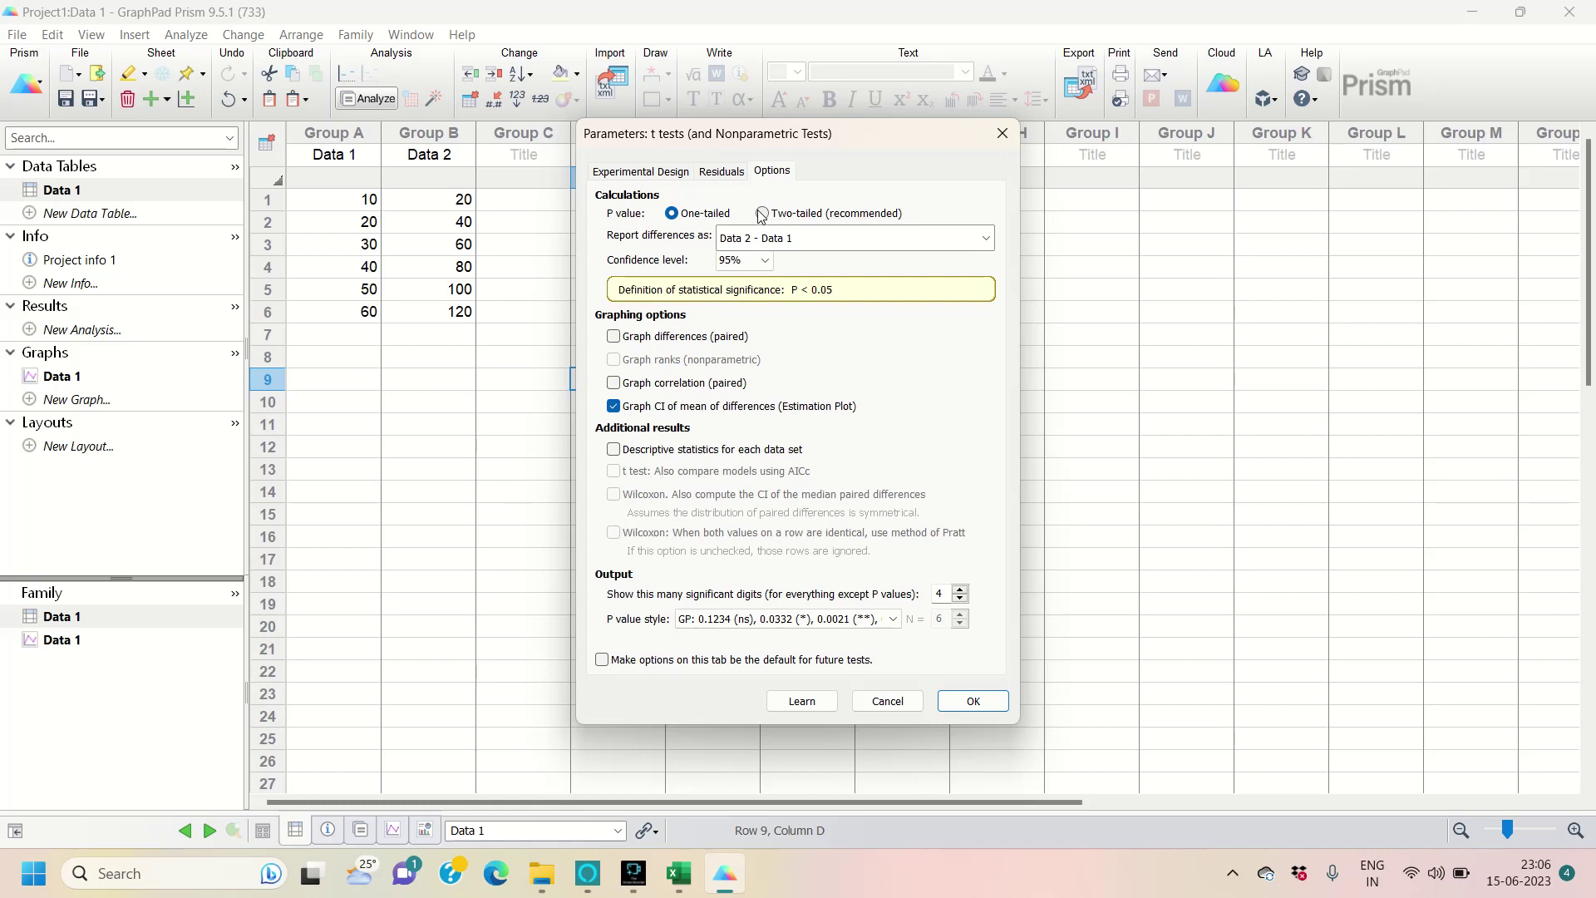
pyautogui.click(684, 215)
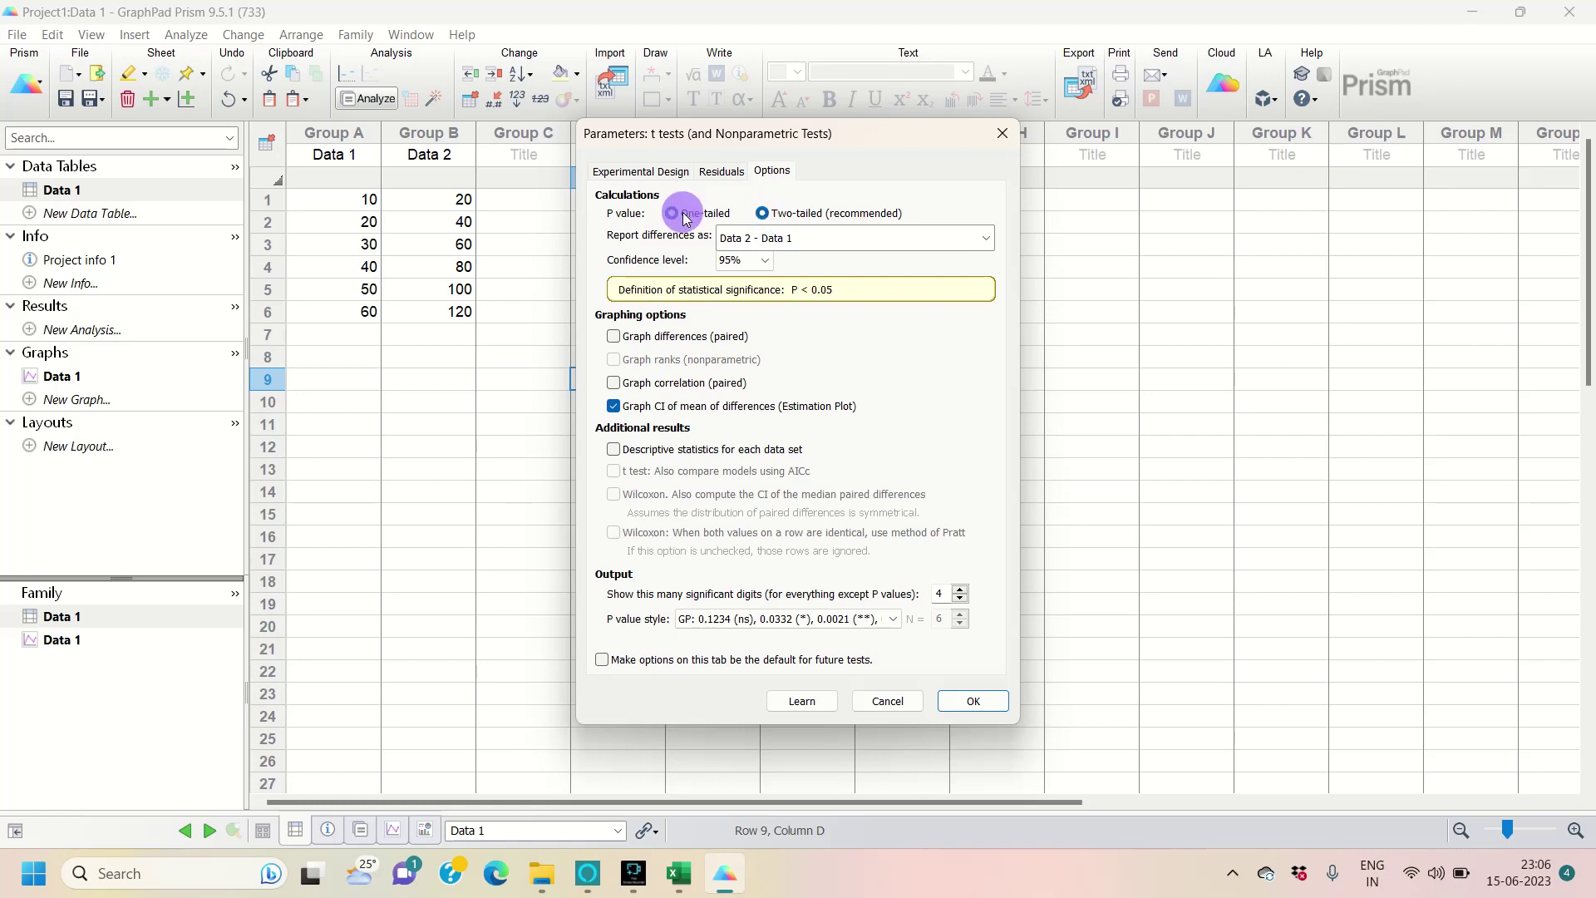
pyautogui.click(965, 701)
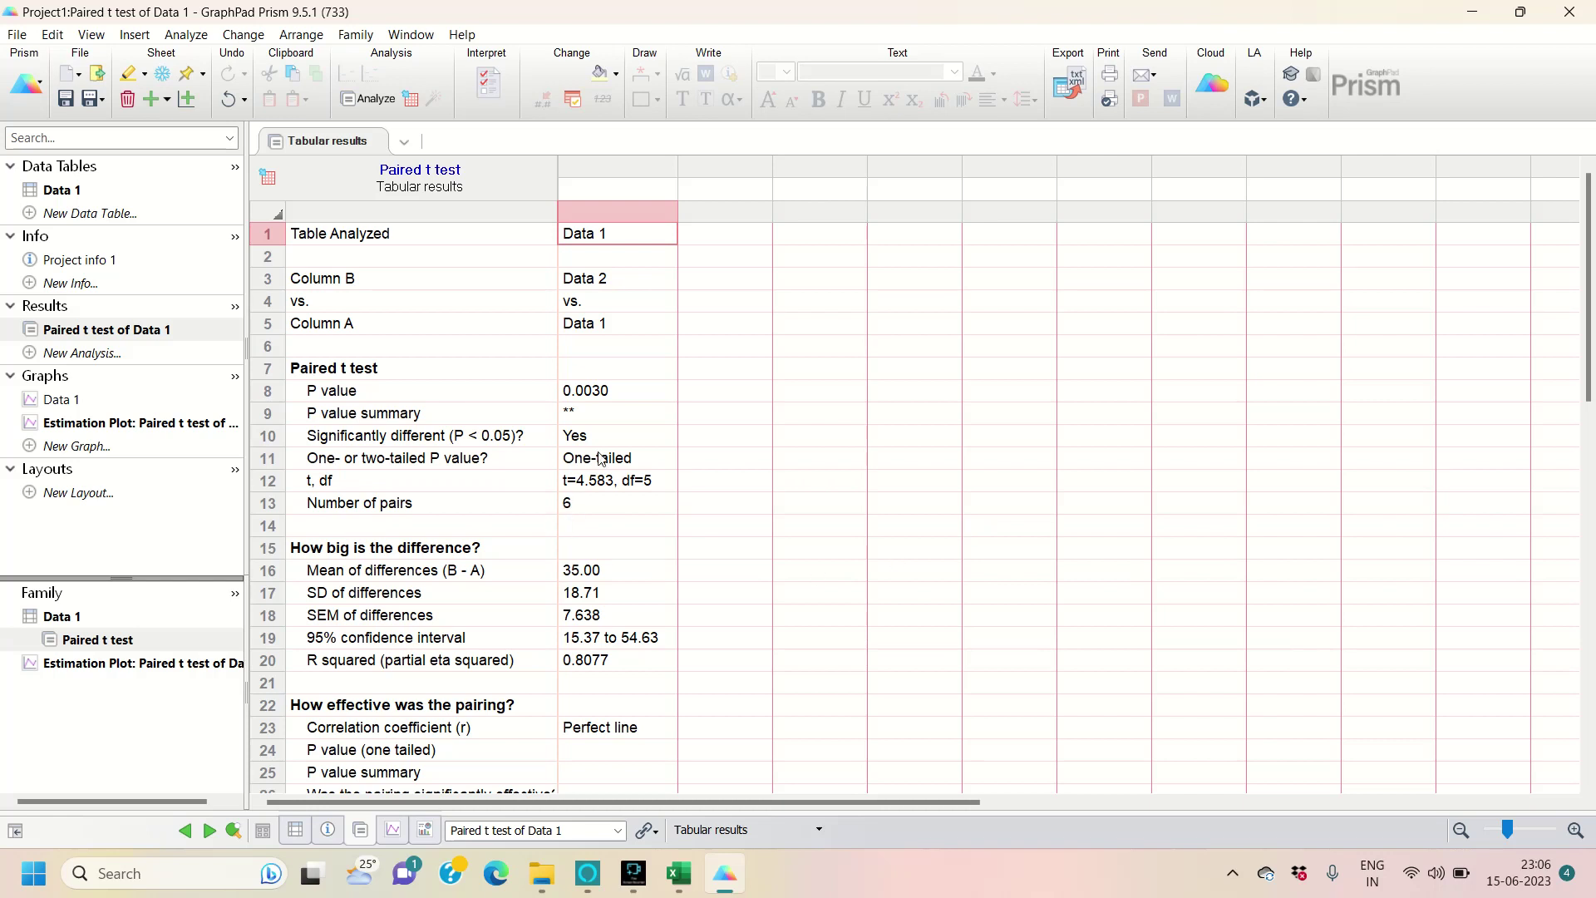
pyautogui.click(605, 395)
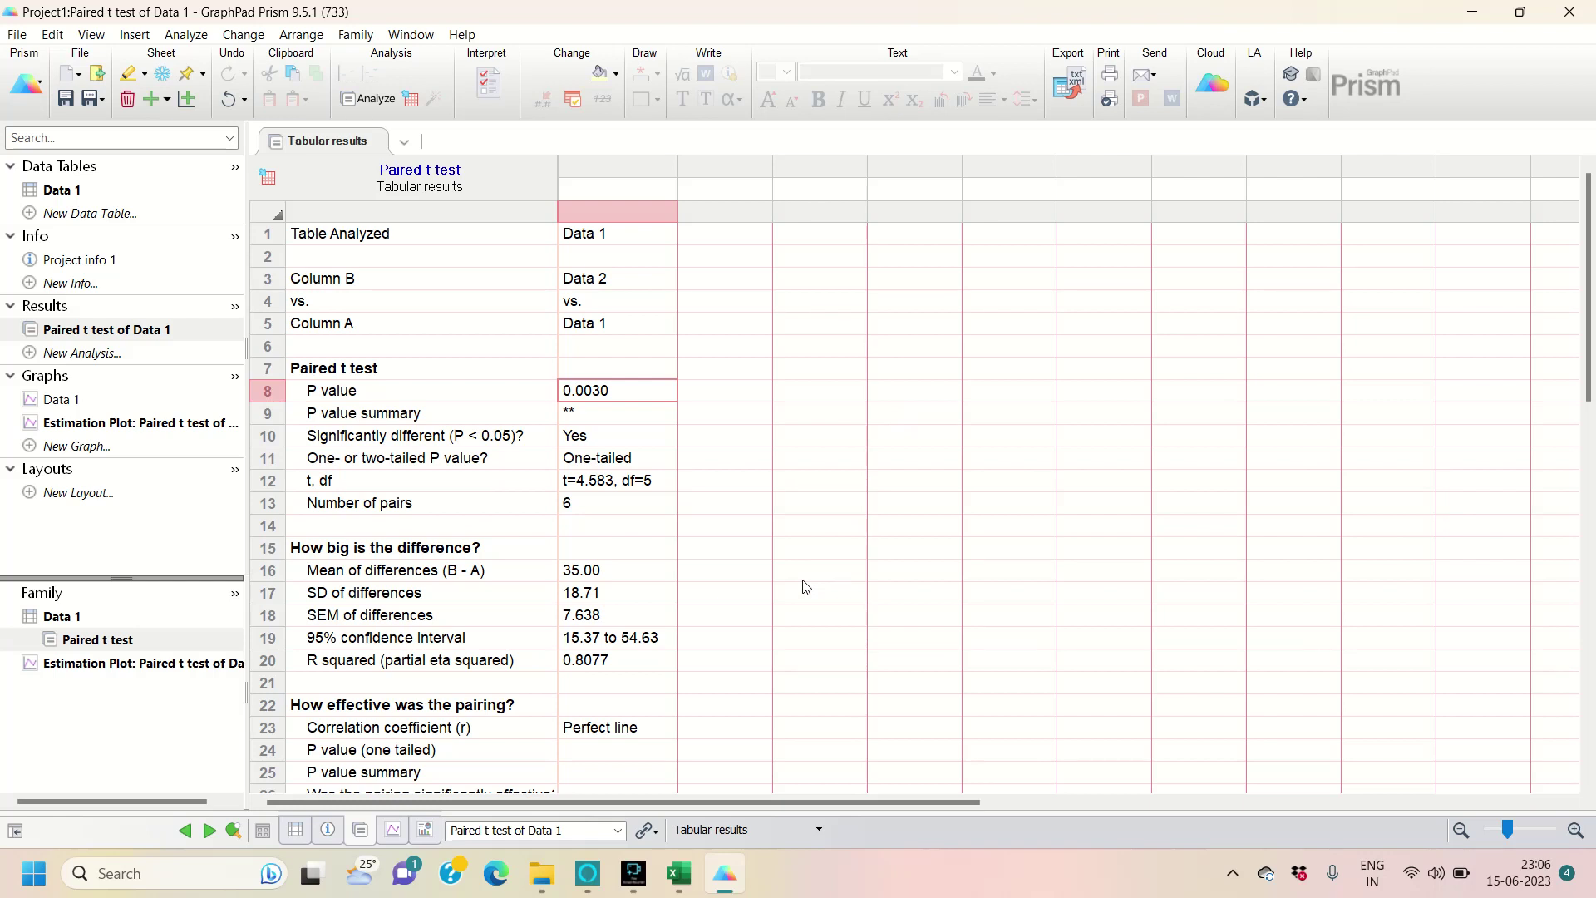
pyautogui.click(696, 872)
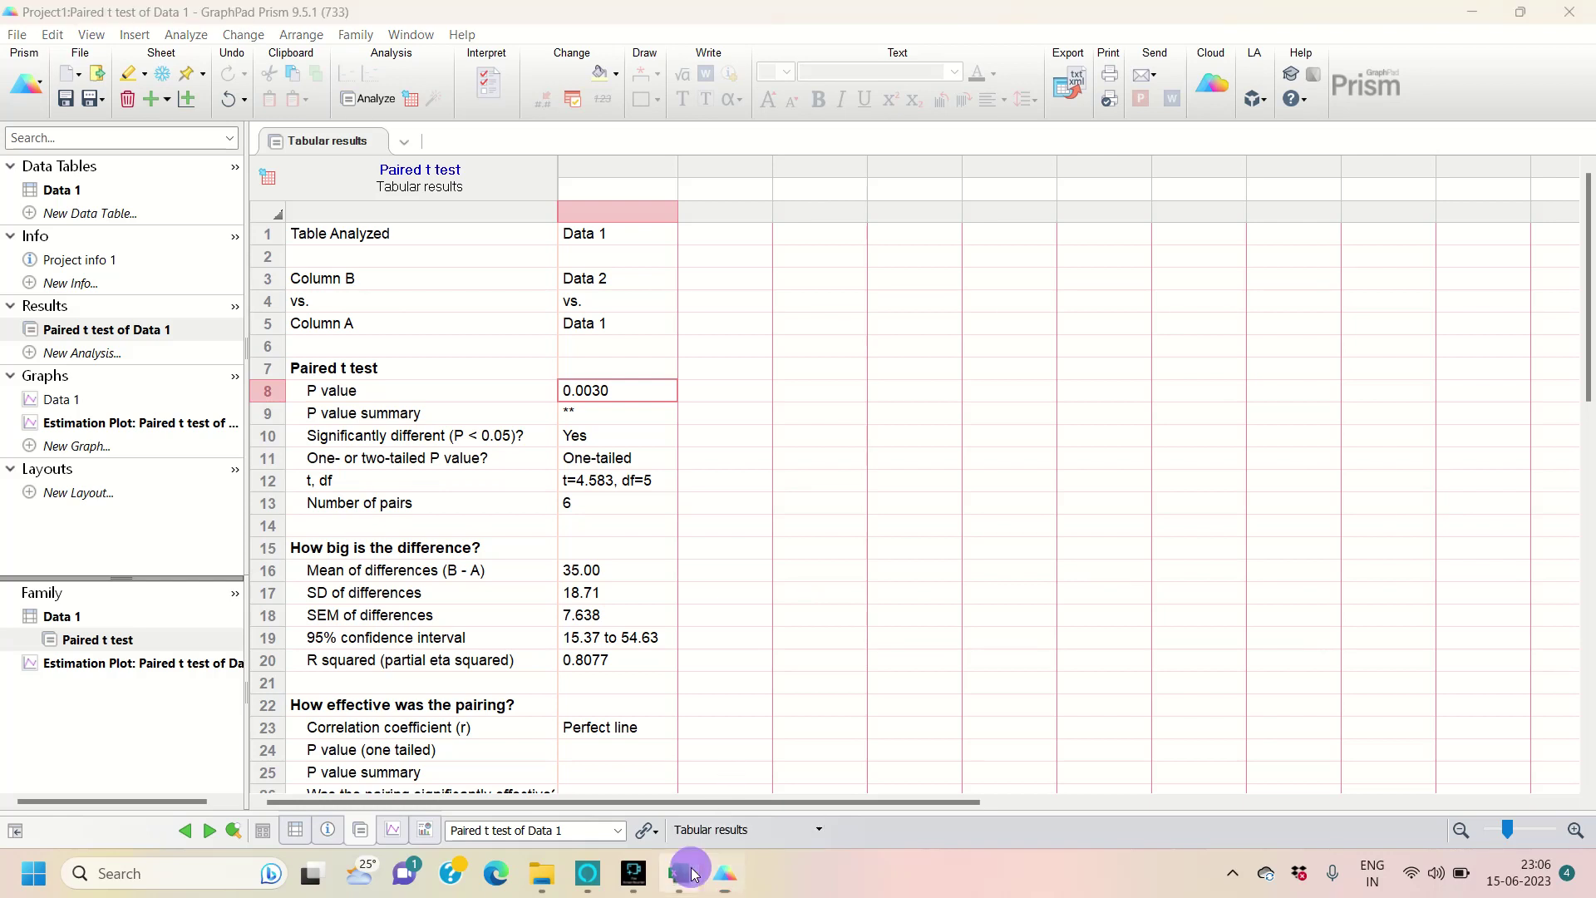
# - Cancel the earlier two-column copy in Excel and check the first Data 1 and Data 2 values
pyautogui.click(589, 373)
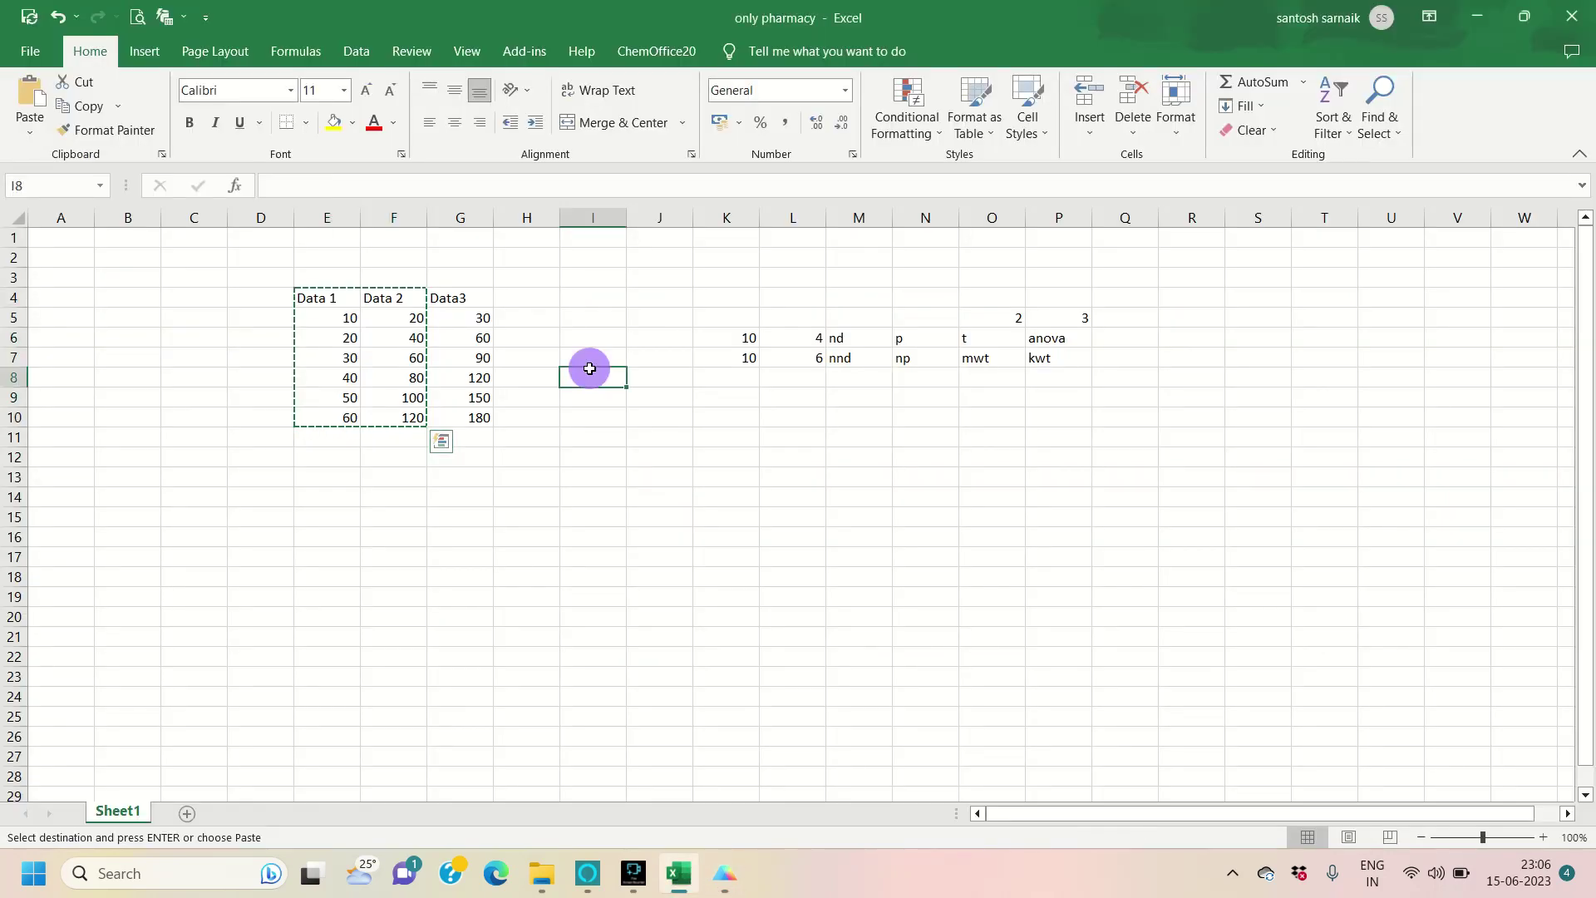
pyautogui.press('Escape')
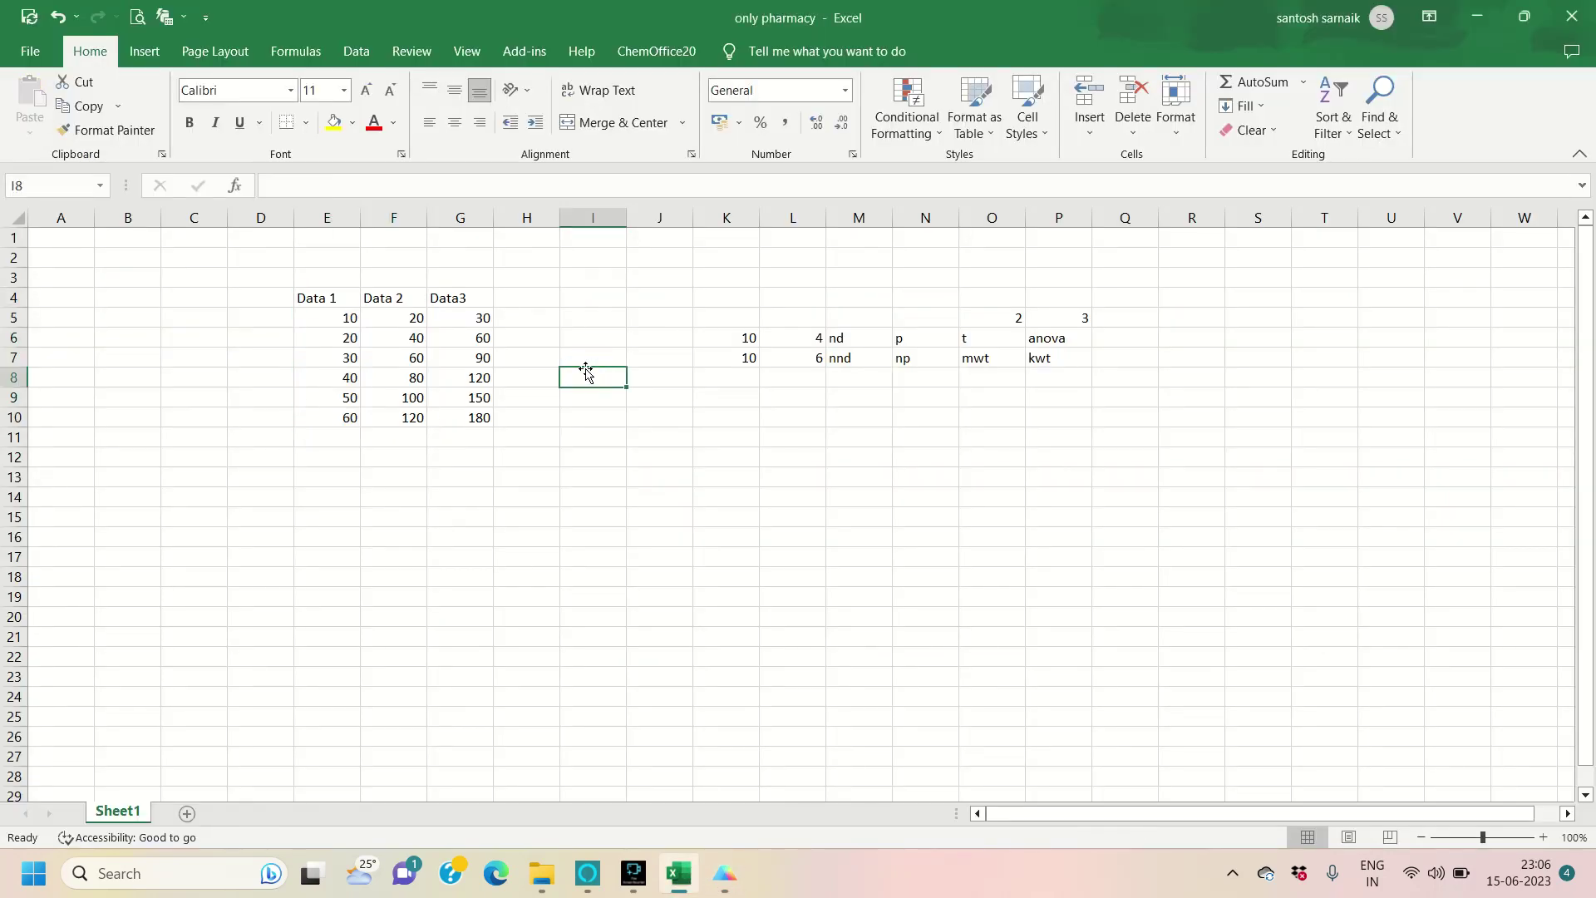
pyautogui.click(347, 321)
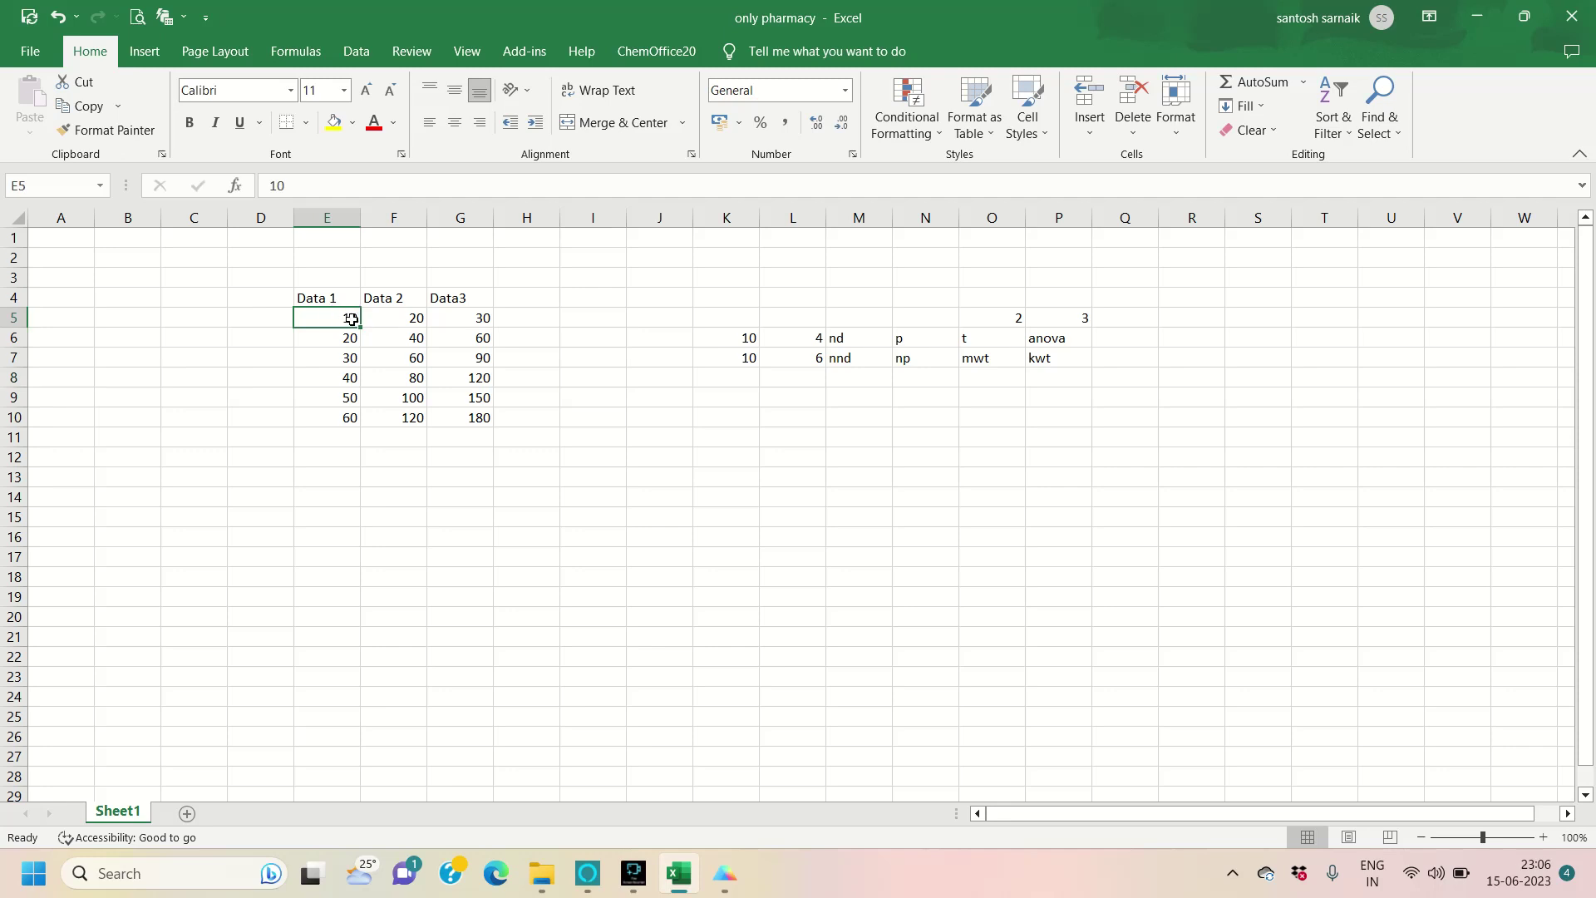
pyautogui.click(396, 319)
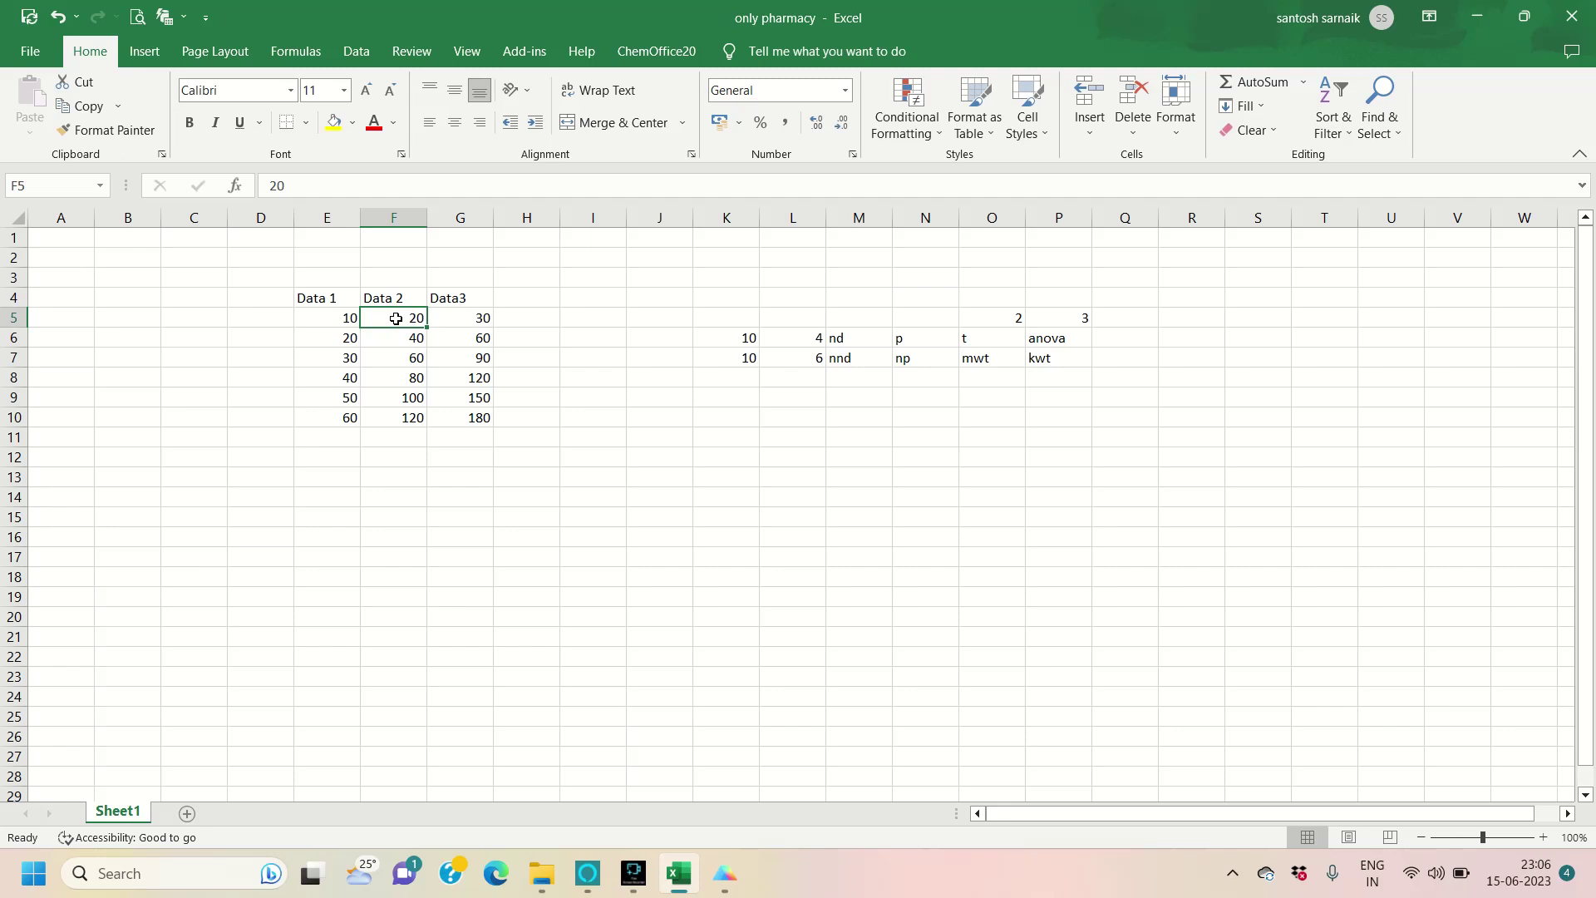
pyautogui.click(629, 300)
# - Copy E4:G10 with the Data 1, Data 2 and Data3 headers and return to Prism
pyautogui.moveTo(338, 299); pyautogui.dragTo(463, 414)
pyautogui.hotkey('ctrl', 'c')
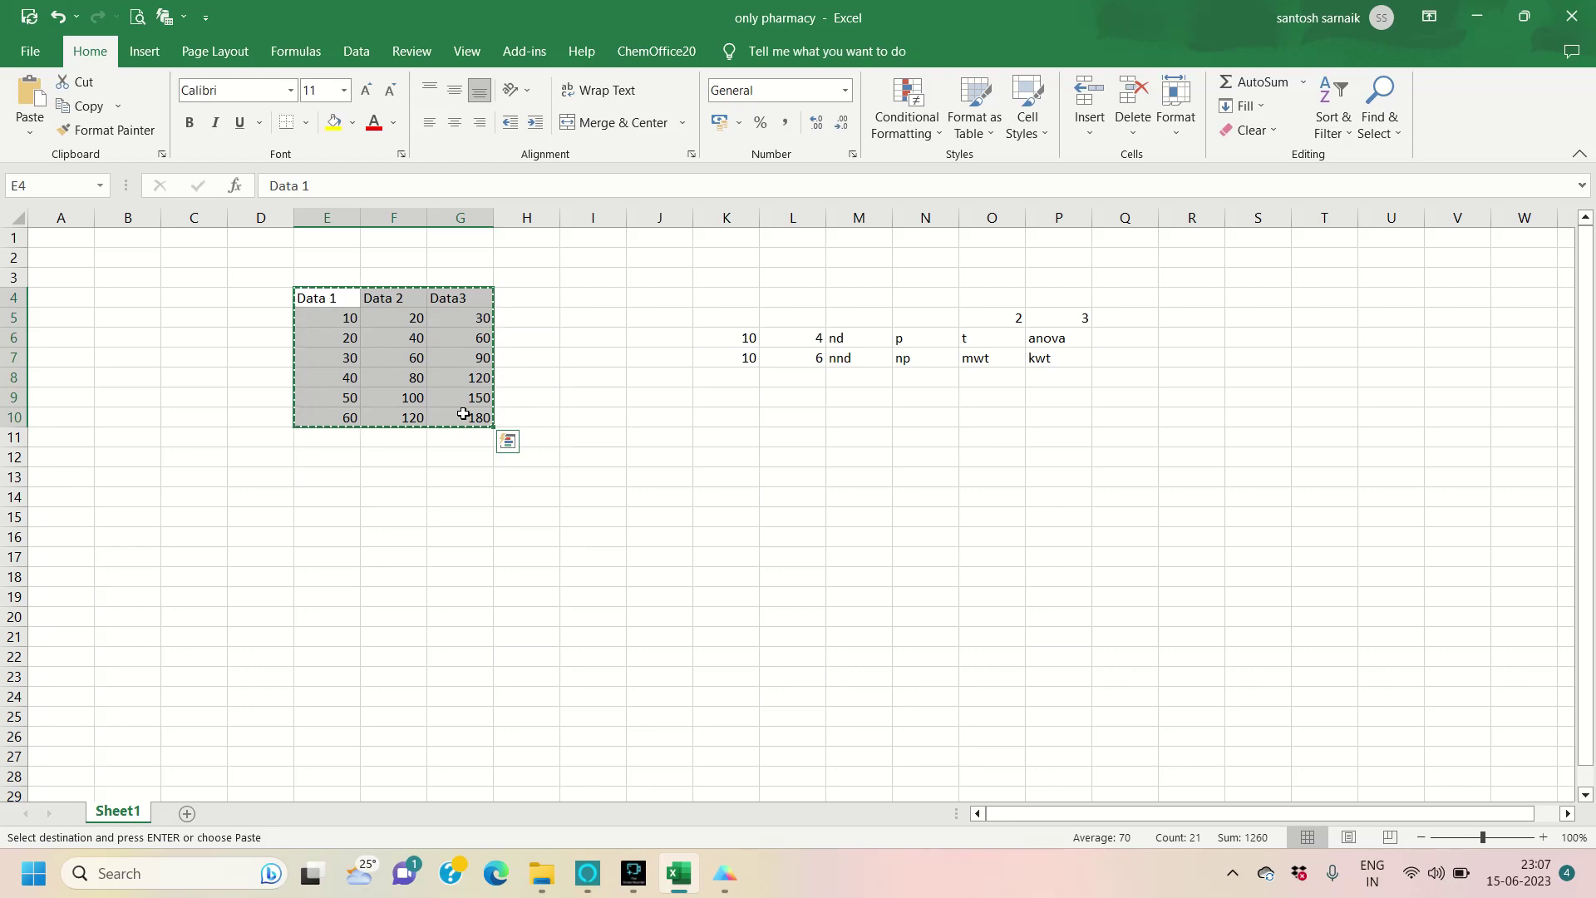
pyautogui.hotkey('alt', 'Tab')
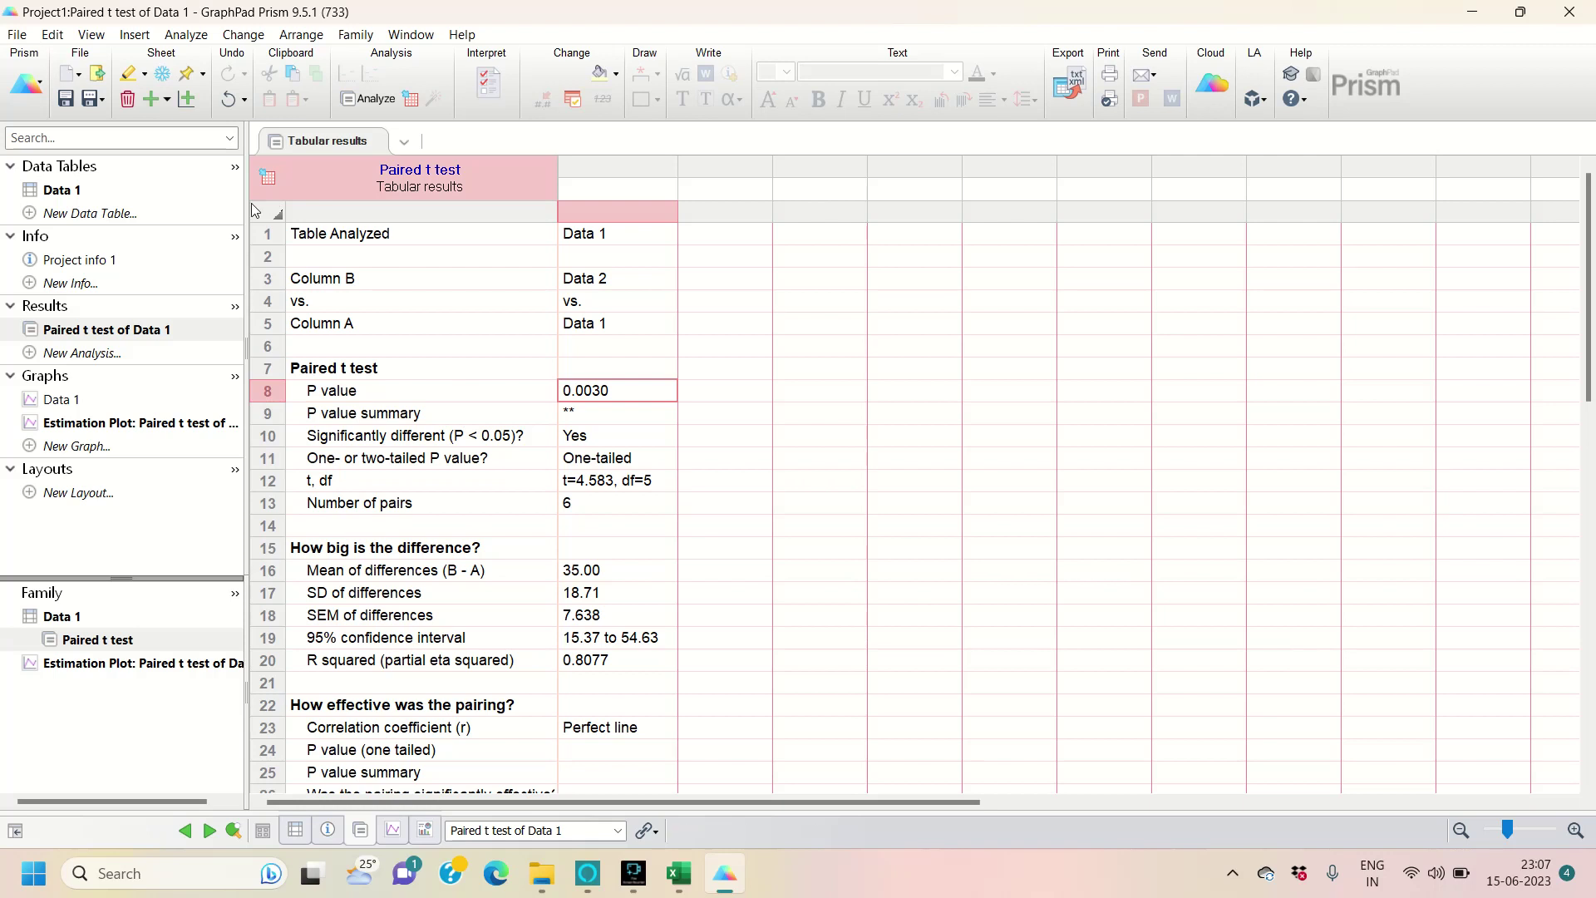
pyautogui.click(112, 219)
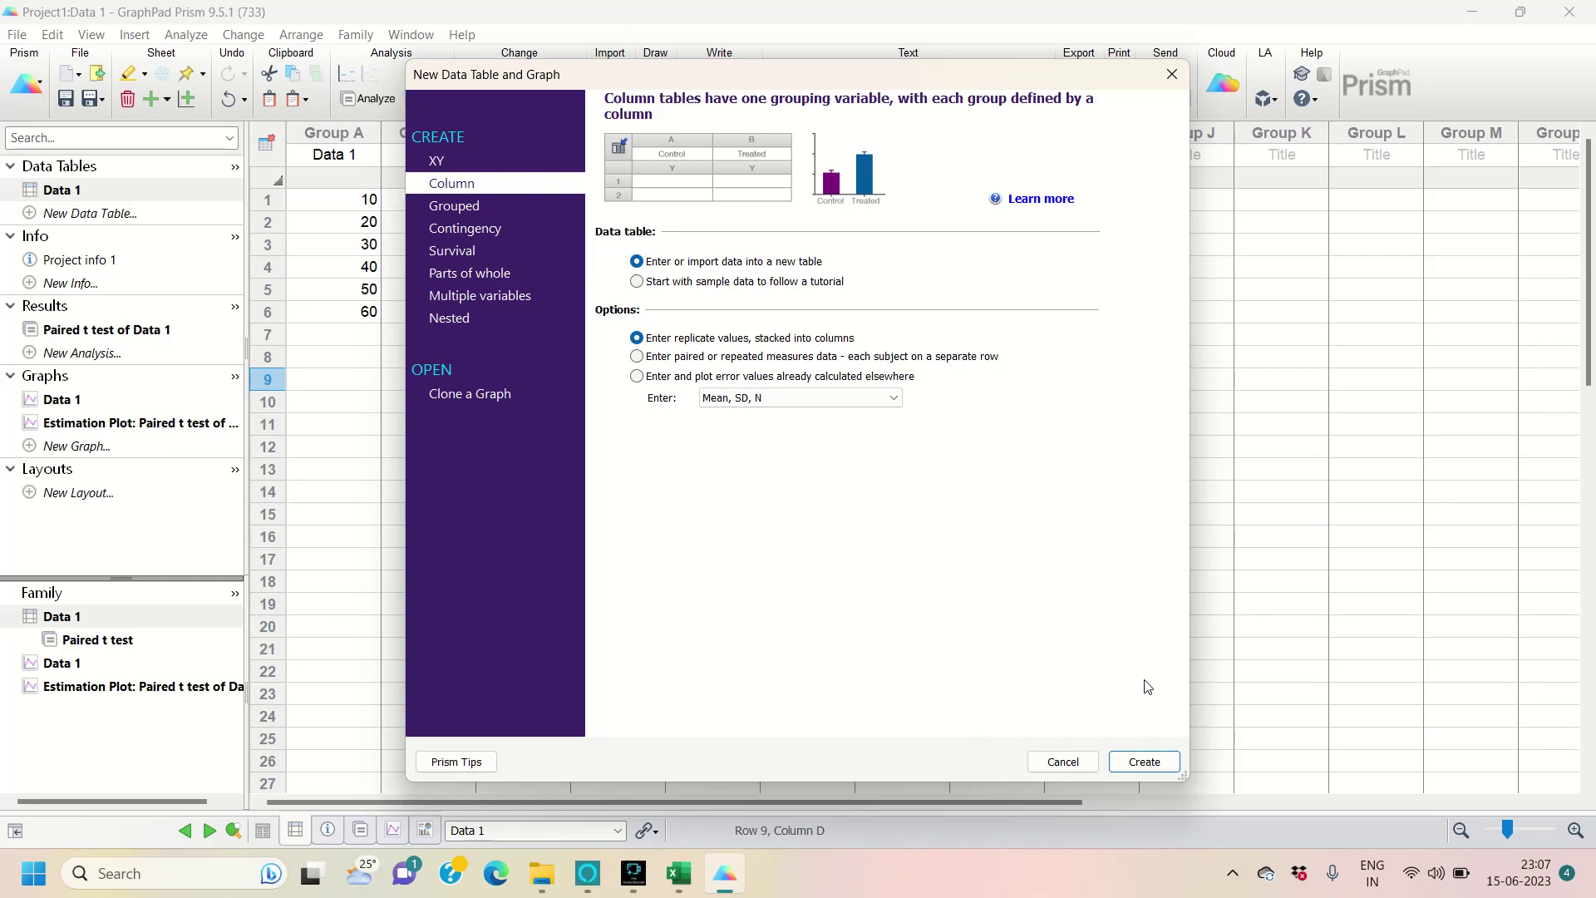
# - Create the new column table Data 2 and paste in Data 1, Data 2 and Data3
pyautogui.click(1141, 761)
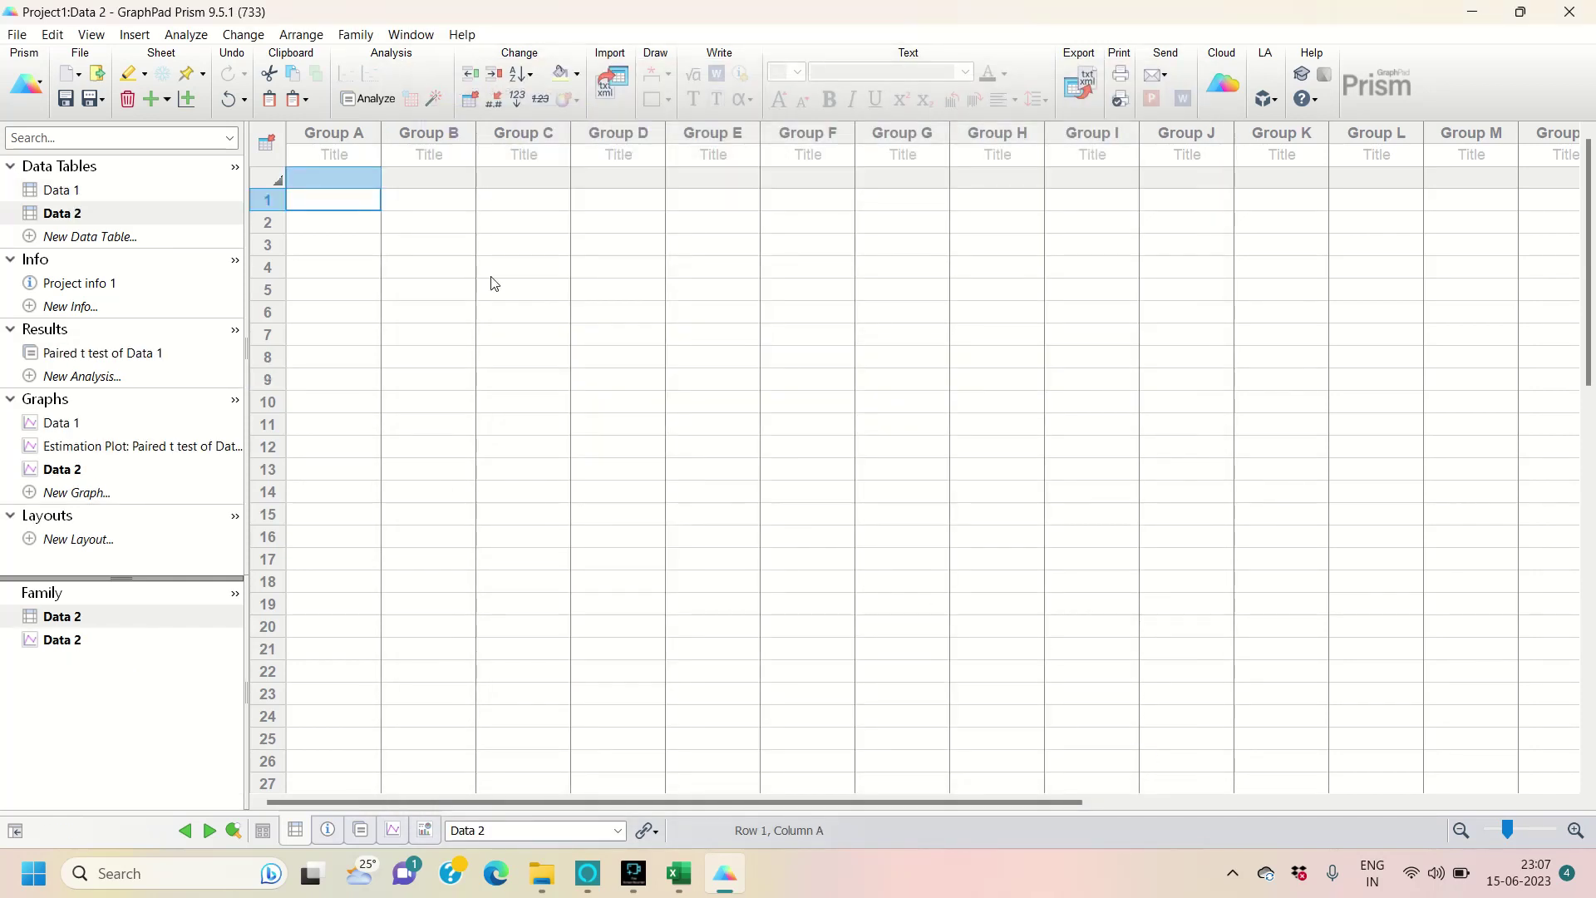
pyautogui.click(332, 156)
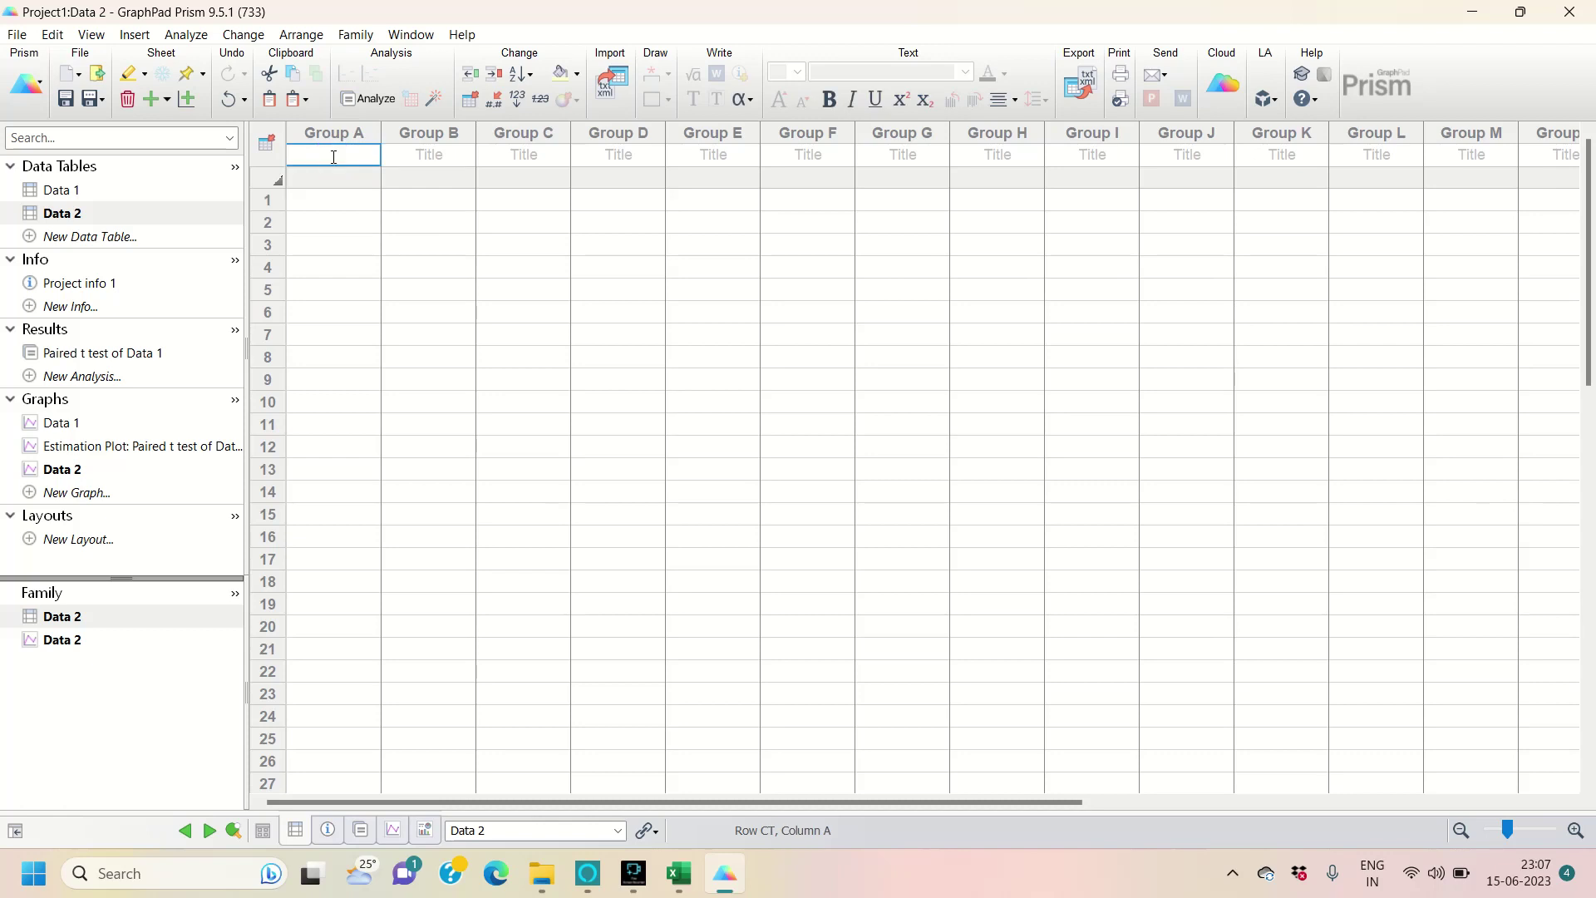
pyautogui.hotkey('ctrl', 'v')
pyautogui.click(697, 267)
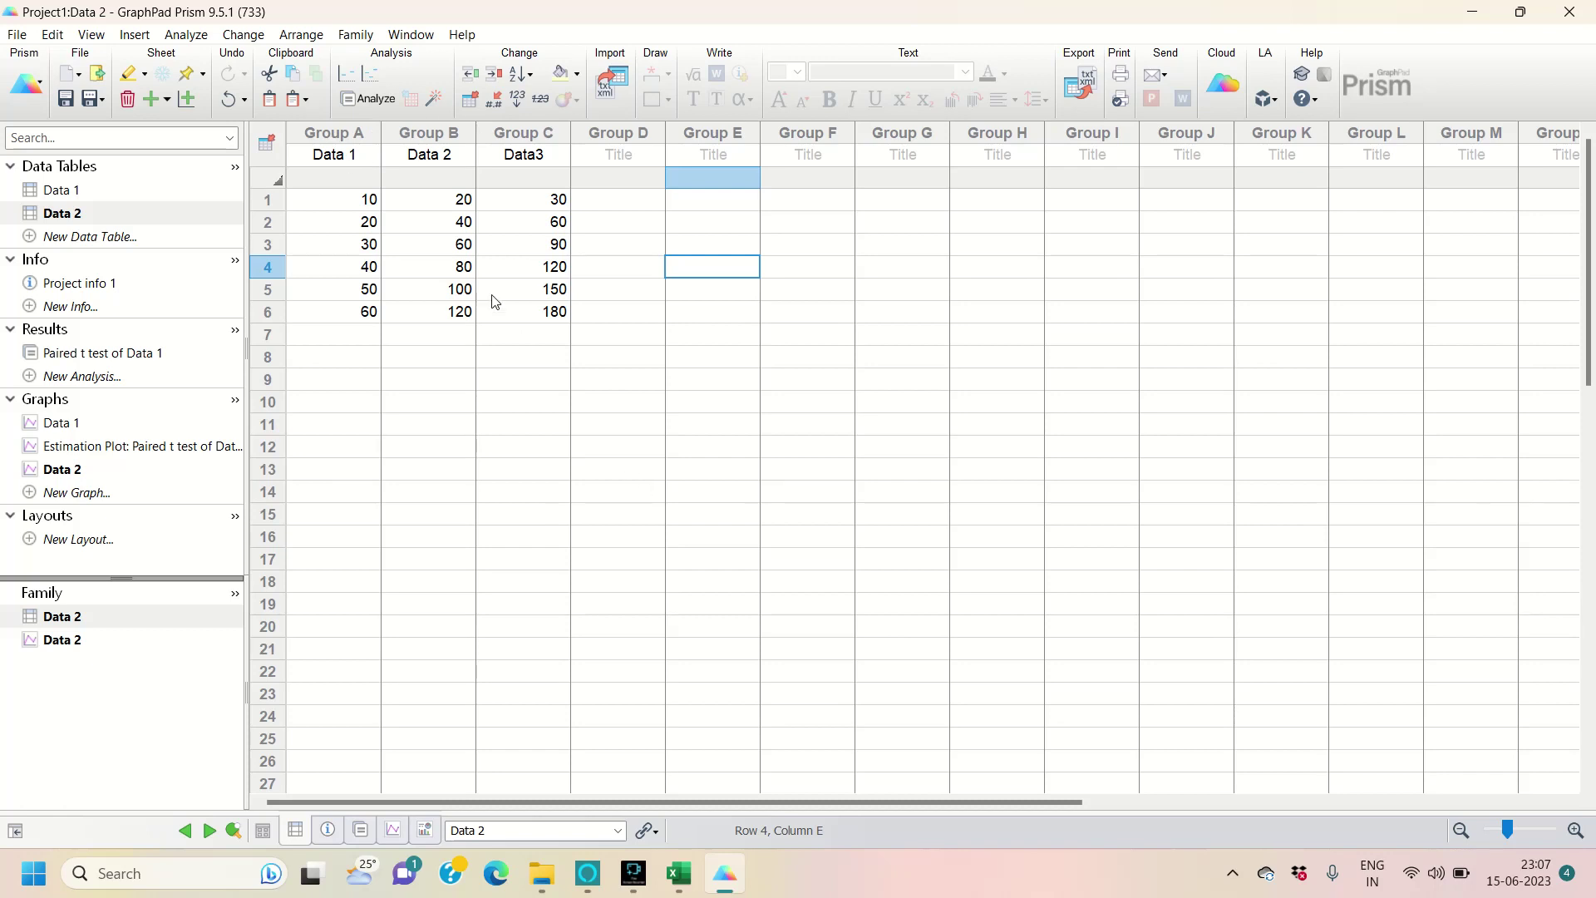
pyautogui.click(372, 100)
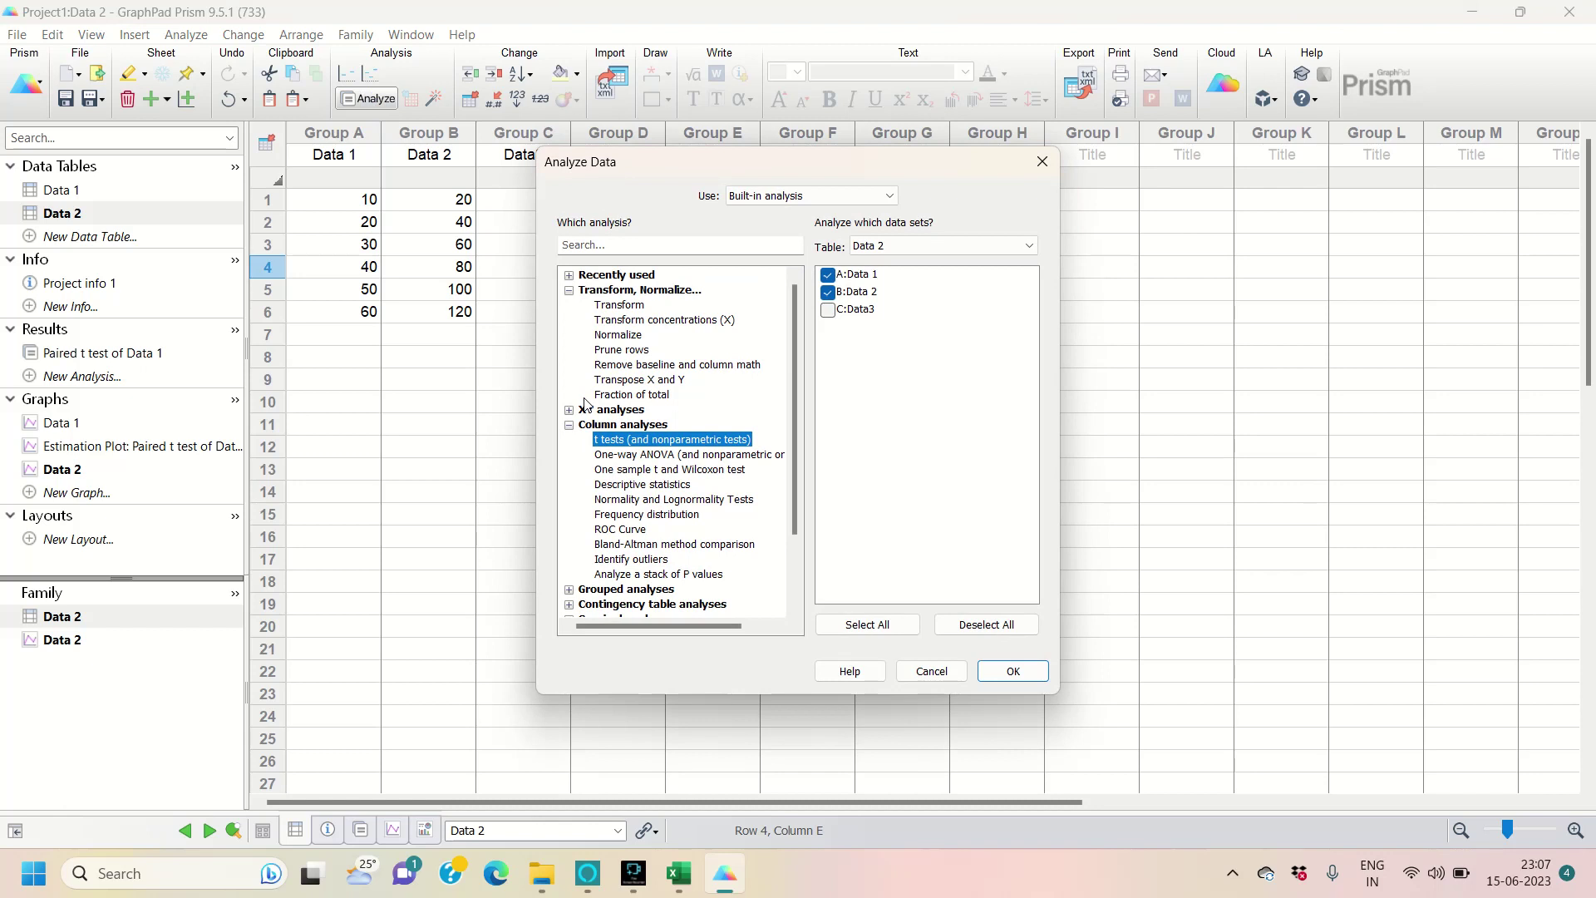
# - Run an ordinary one-way ANOVA with default settings on Data 2, giving F = 4.500, P = 0.0295
pyautogui.click(670, 455)
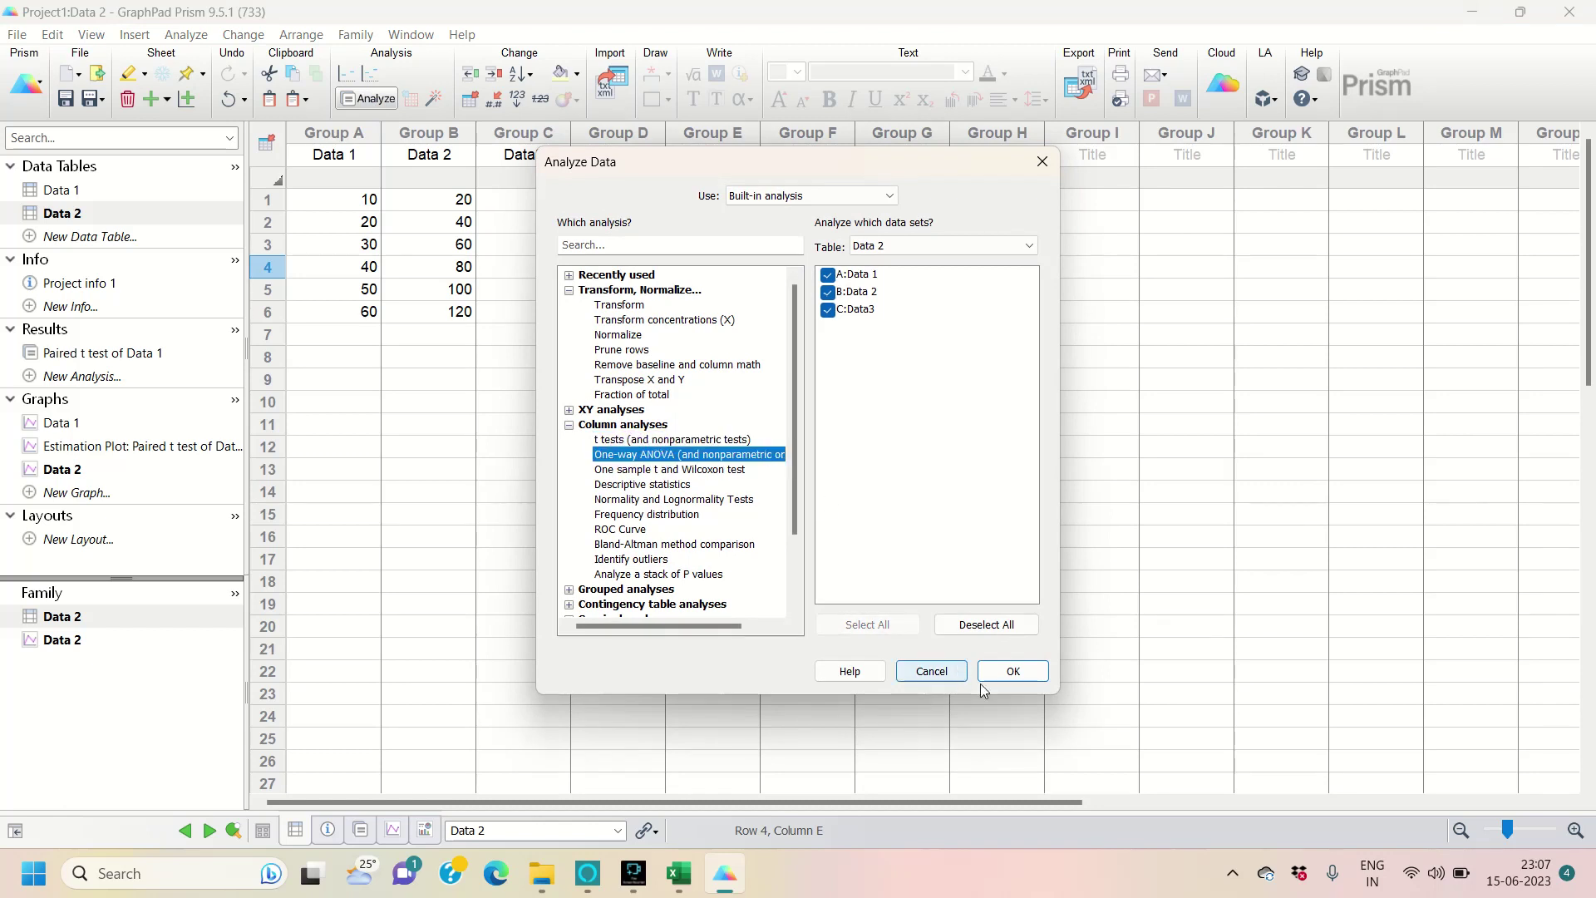
pyautogui.click(1021, 676)
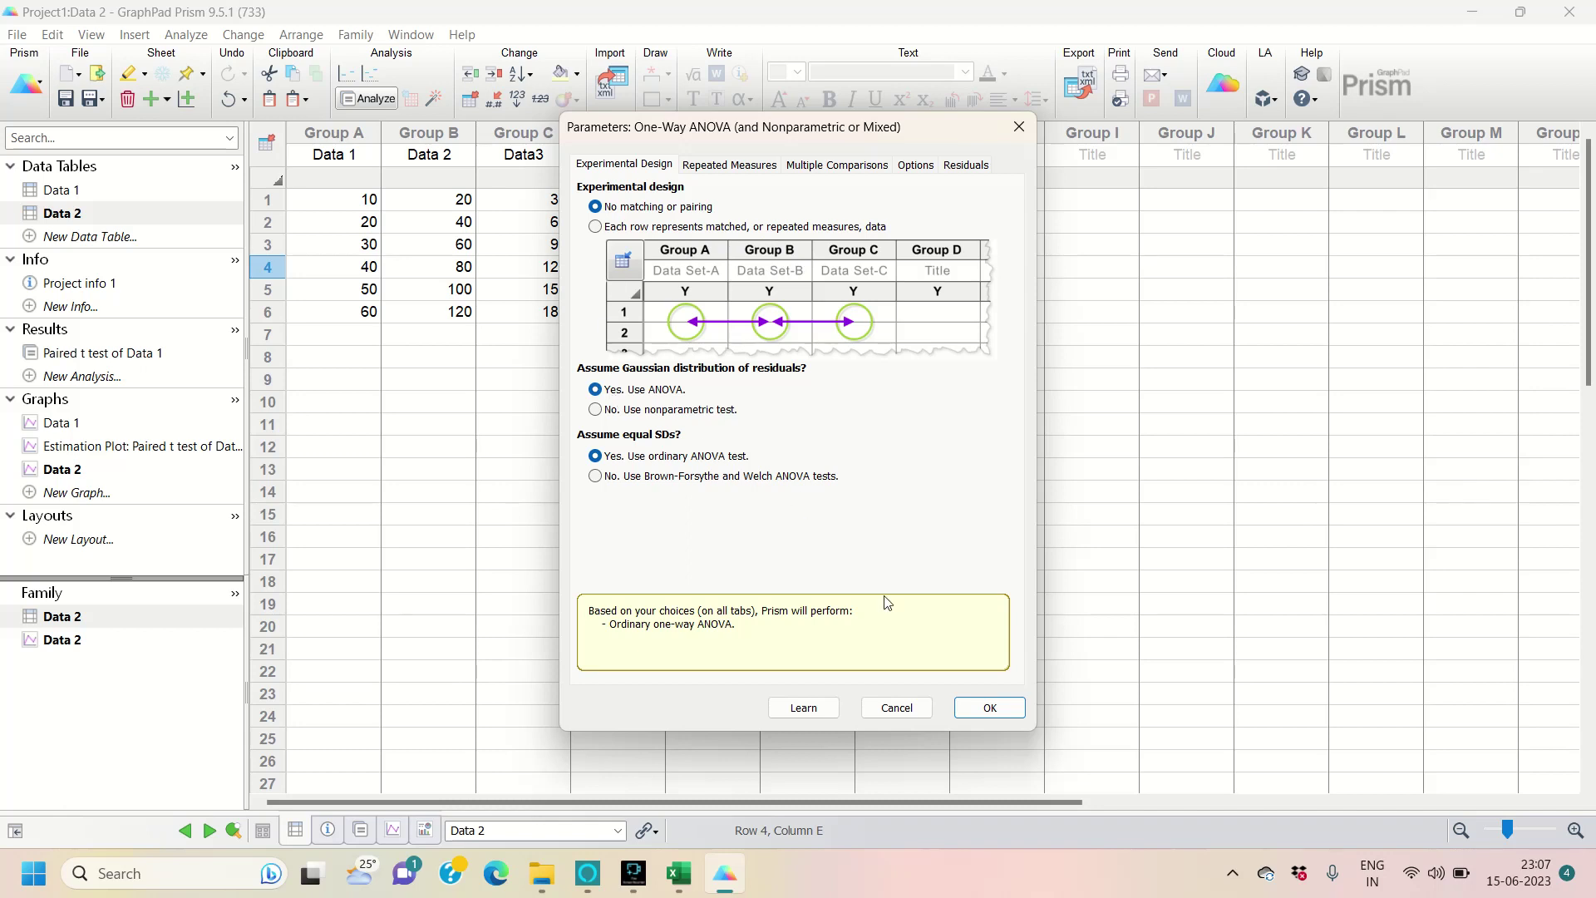
pyautogui.click(1010, 709)
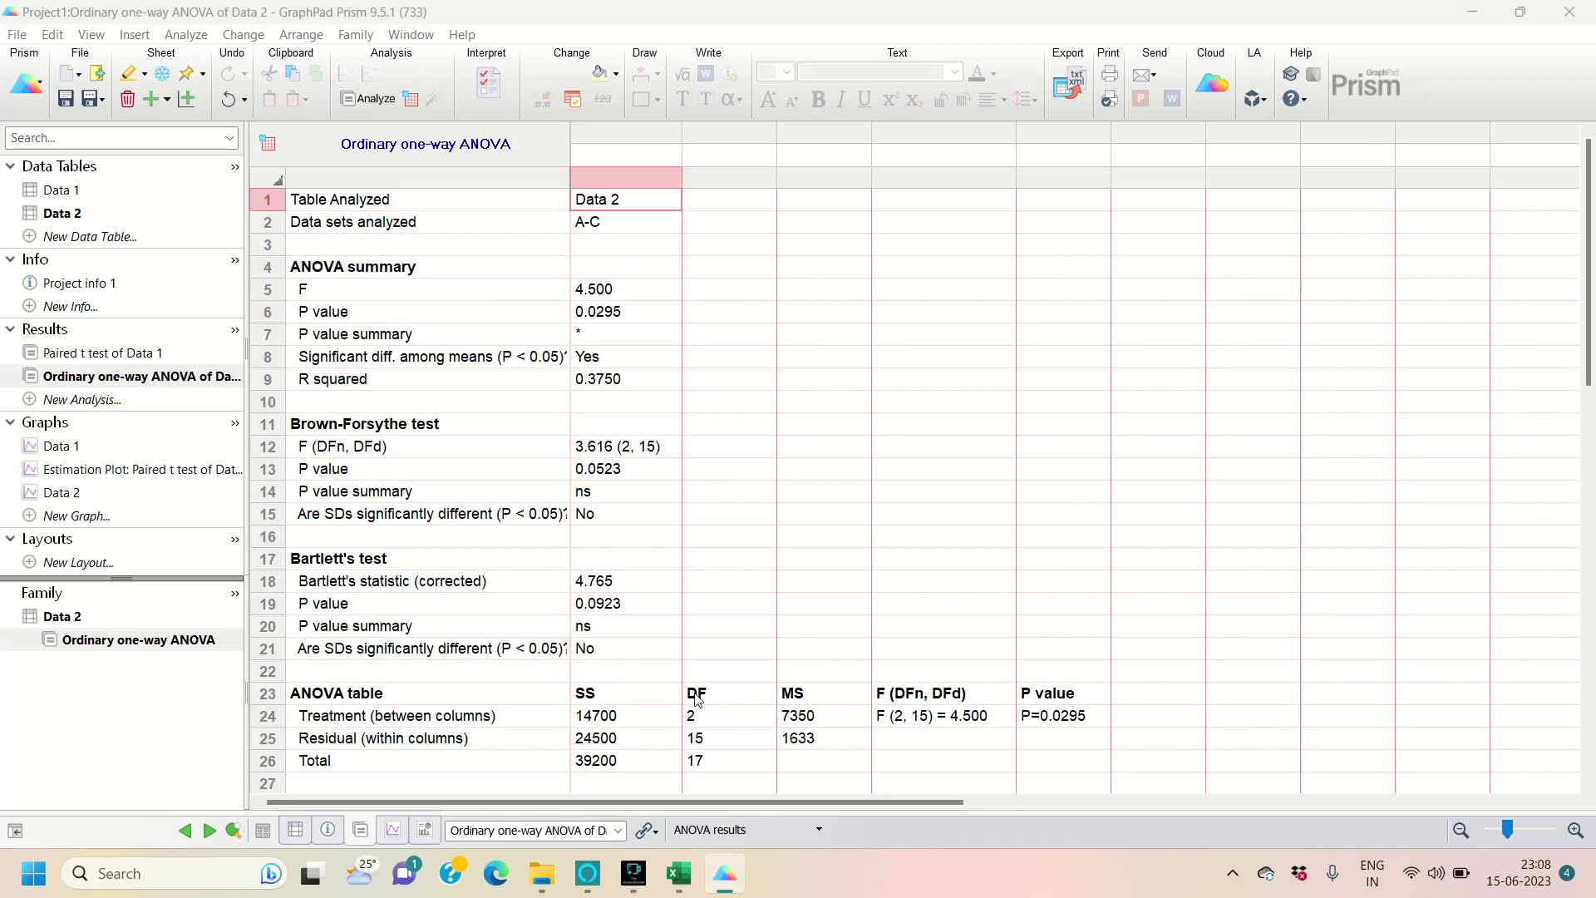
# - Back in Excel, select and copy the whole 'only pharmacy' sheet
pyautogui.click(684, 873)
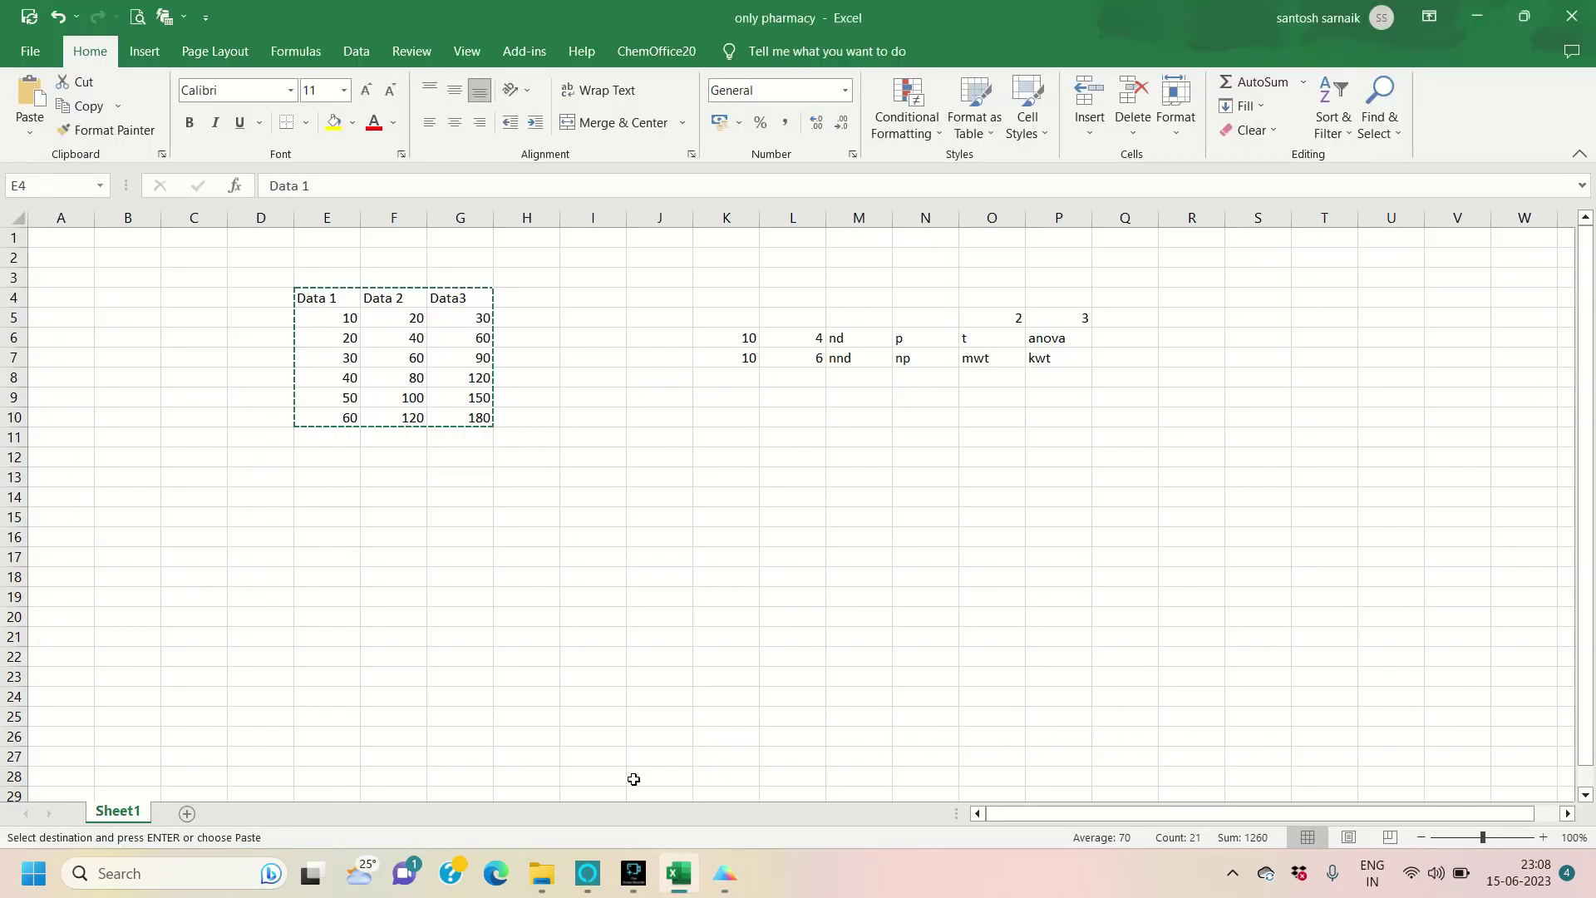
pyautogui.hotkey('ctrl', 'a')
pyautogui.hotkey('ctrl', 'c')
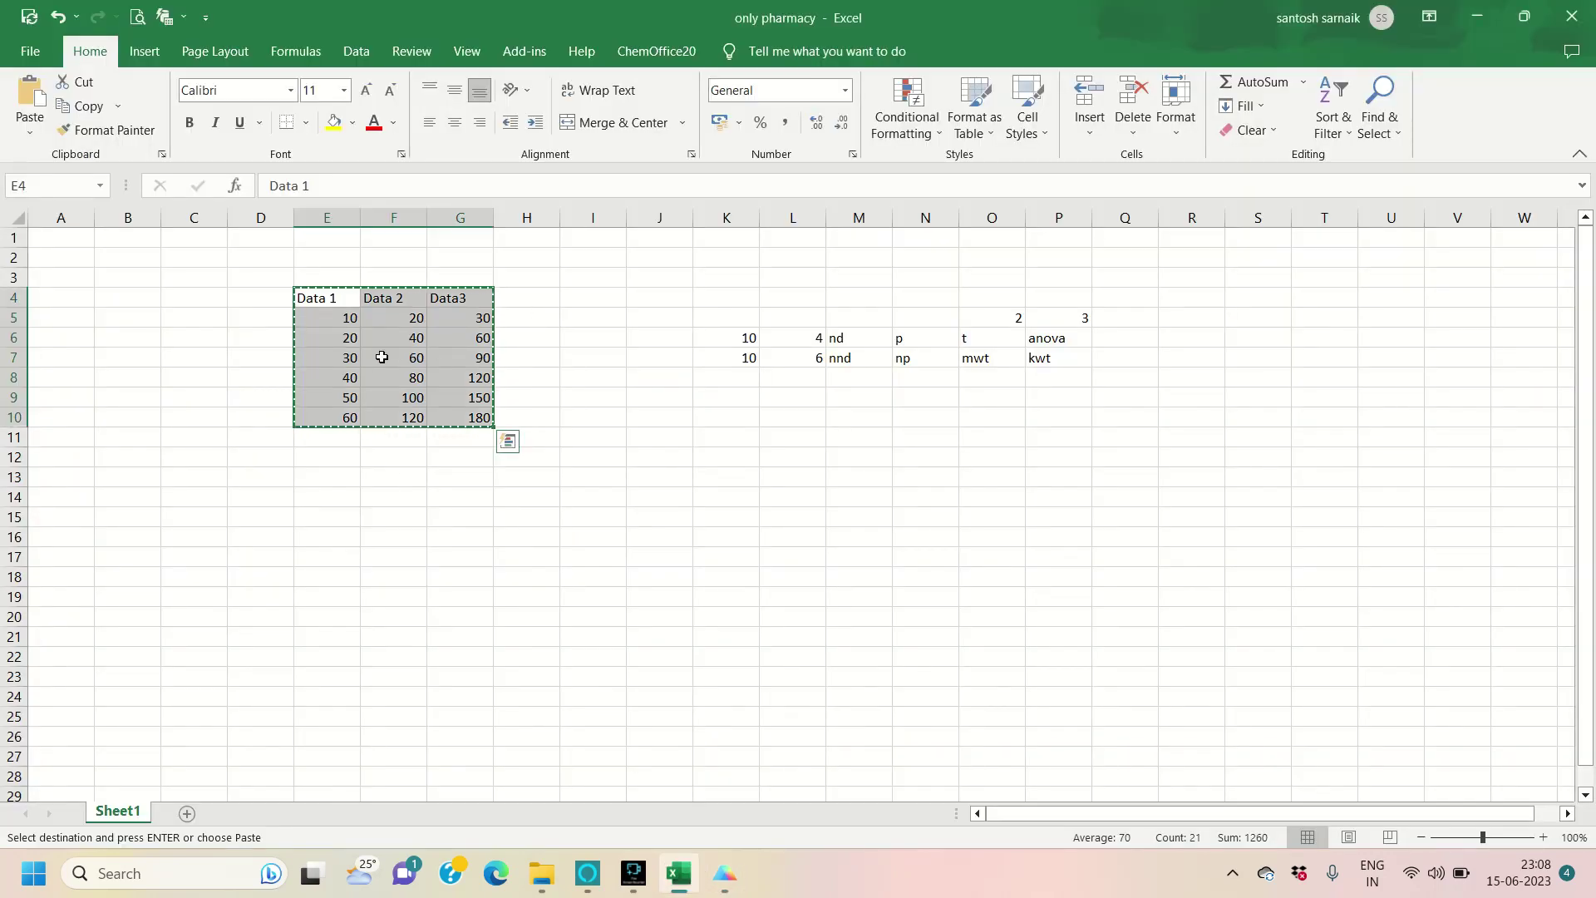
# - Clear Excel's pending copy with Esc, glance at the Prism ANOVA results, and return to Excel
pyautogui.click(613, 366)
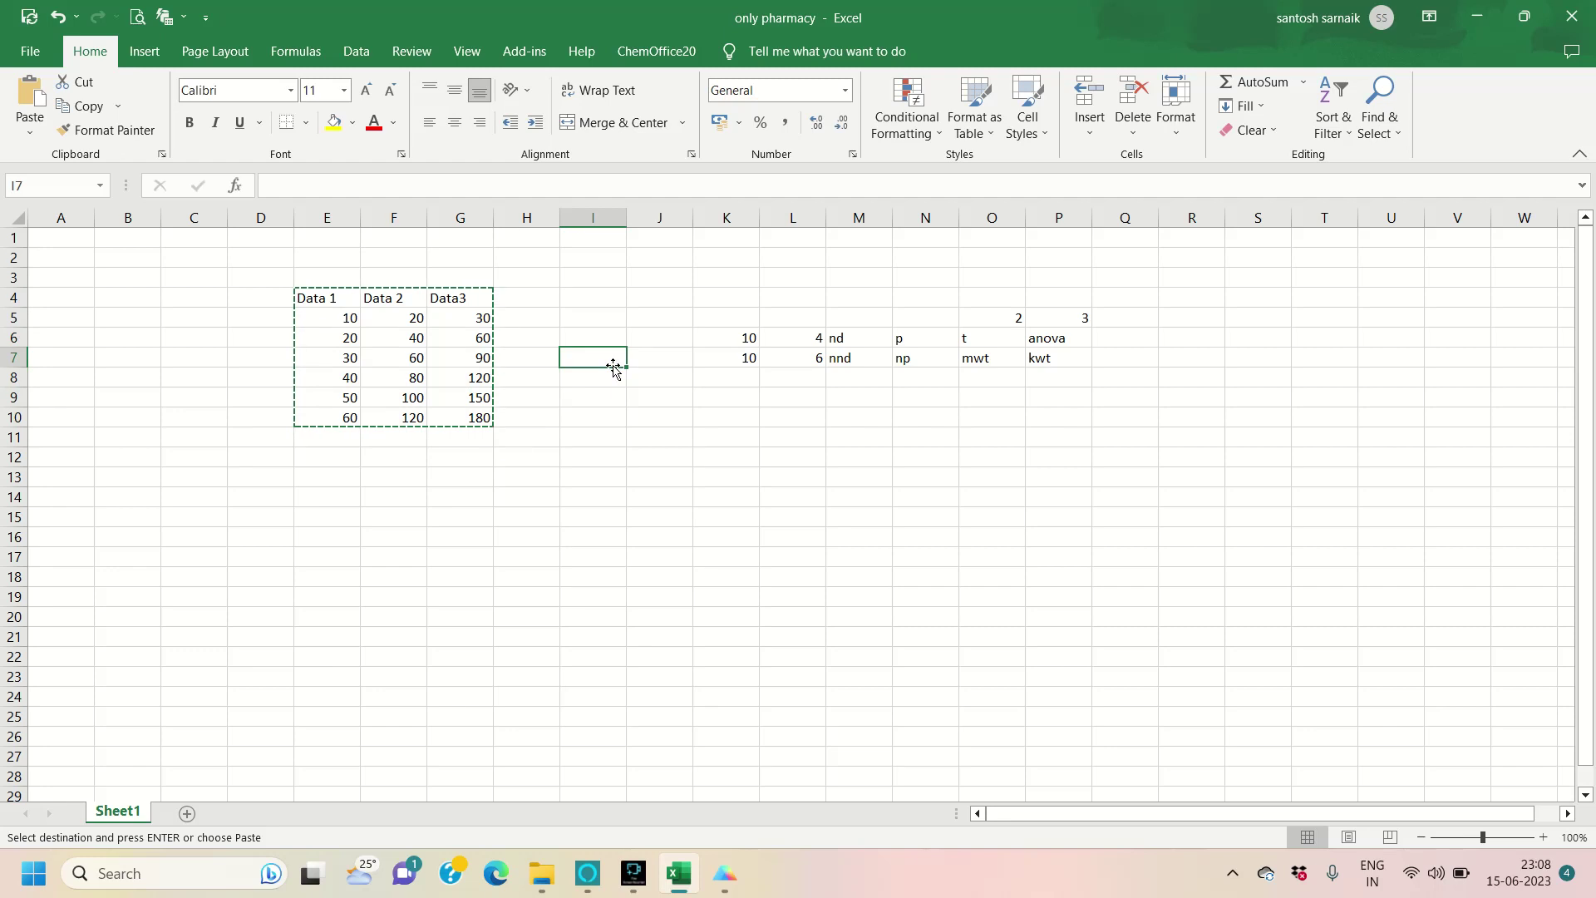
pyautogui.press('Escape')
pyautogui.click(739, 413)
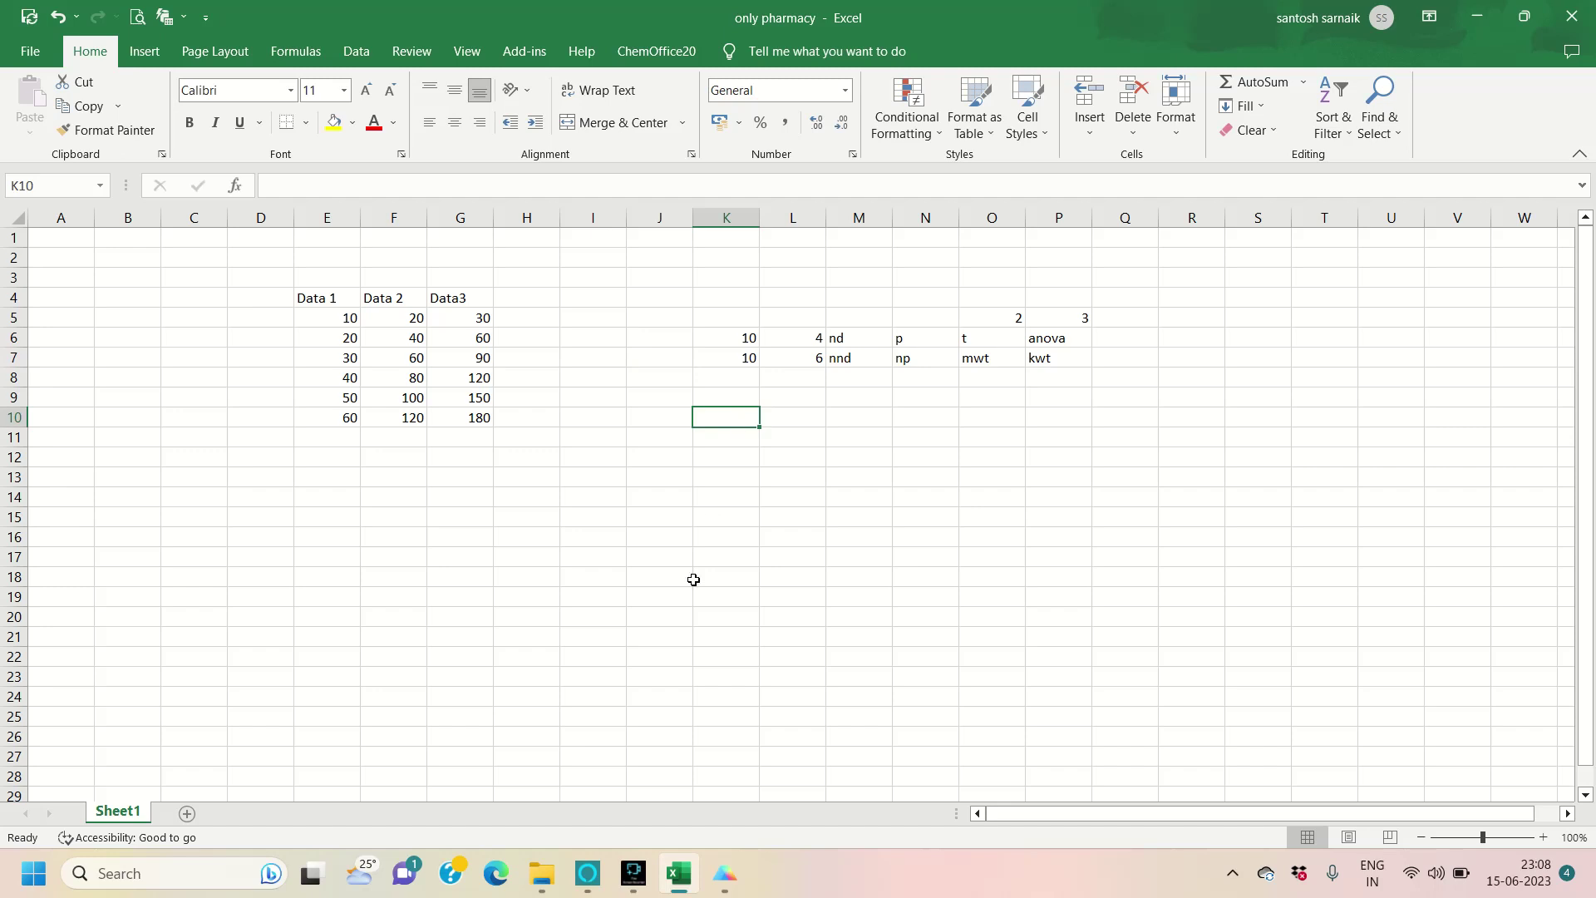
pyautogui.click(727, 873)
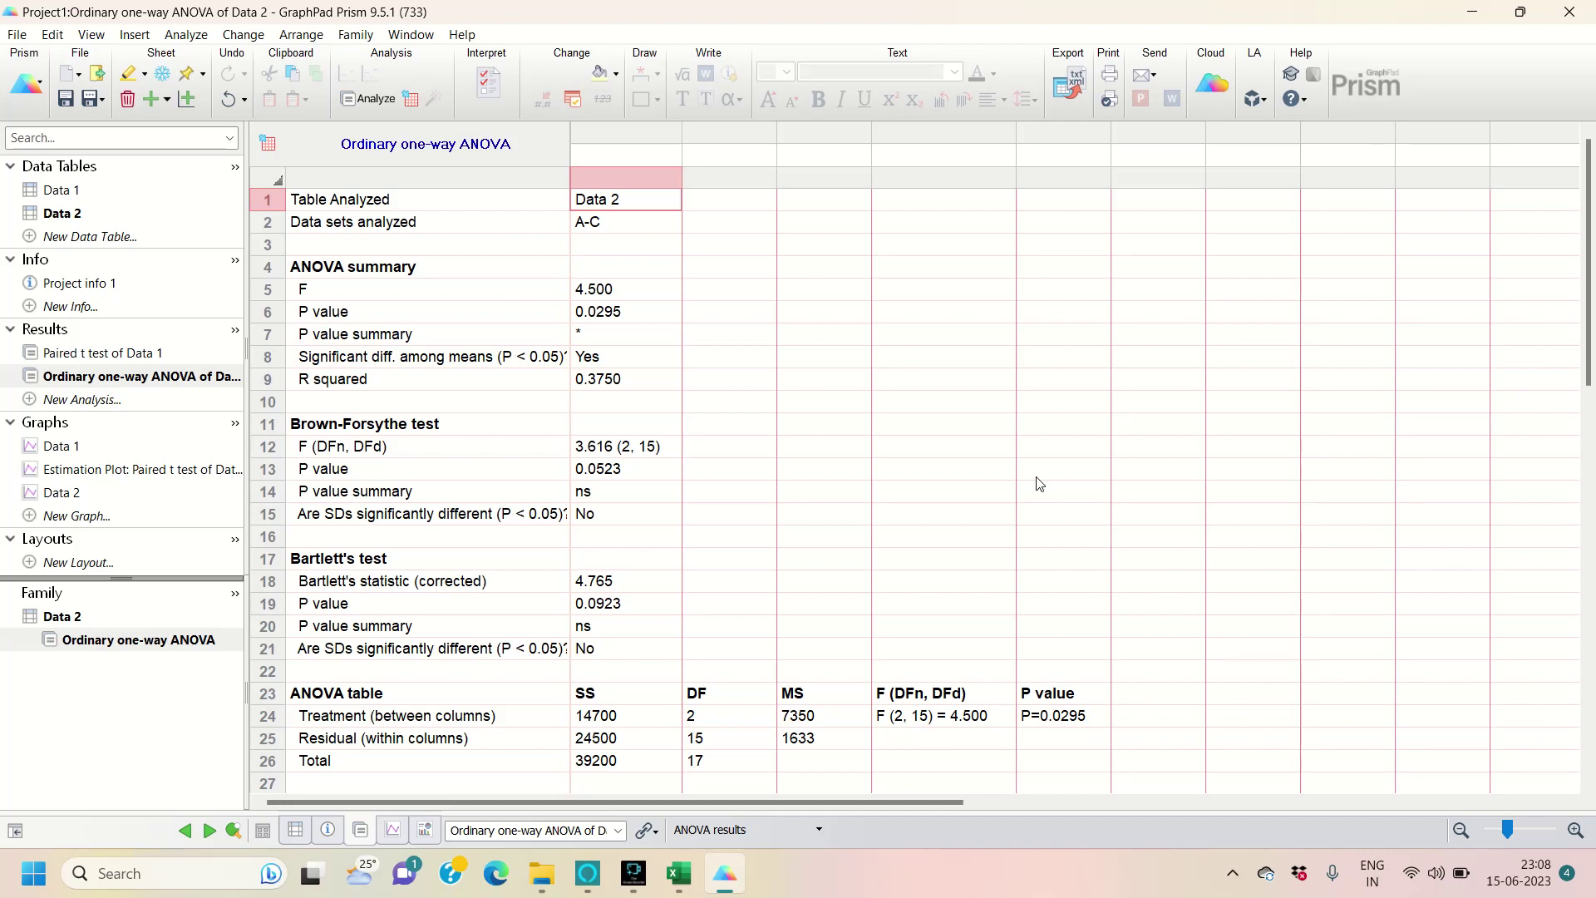
pyautogui.hotkey('alt', 'Tab')
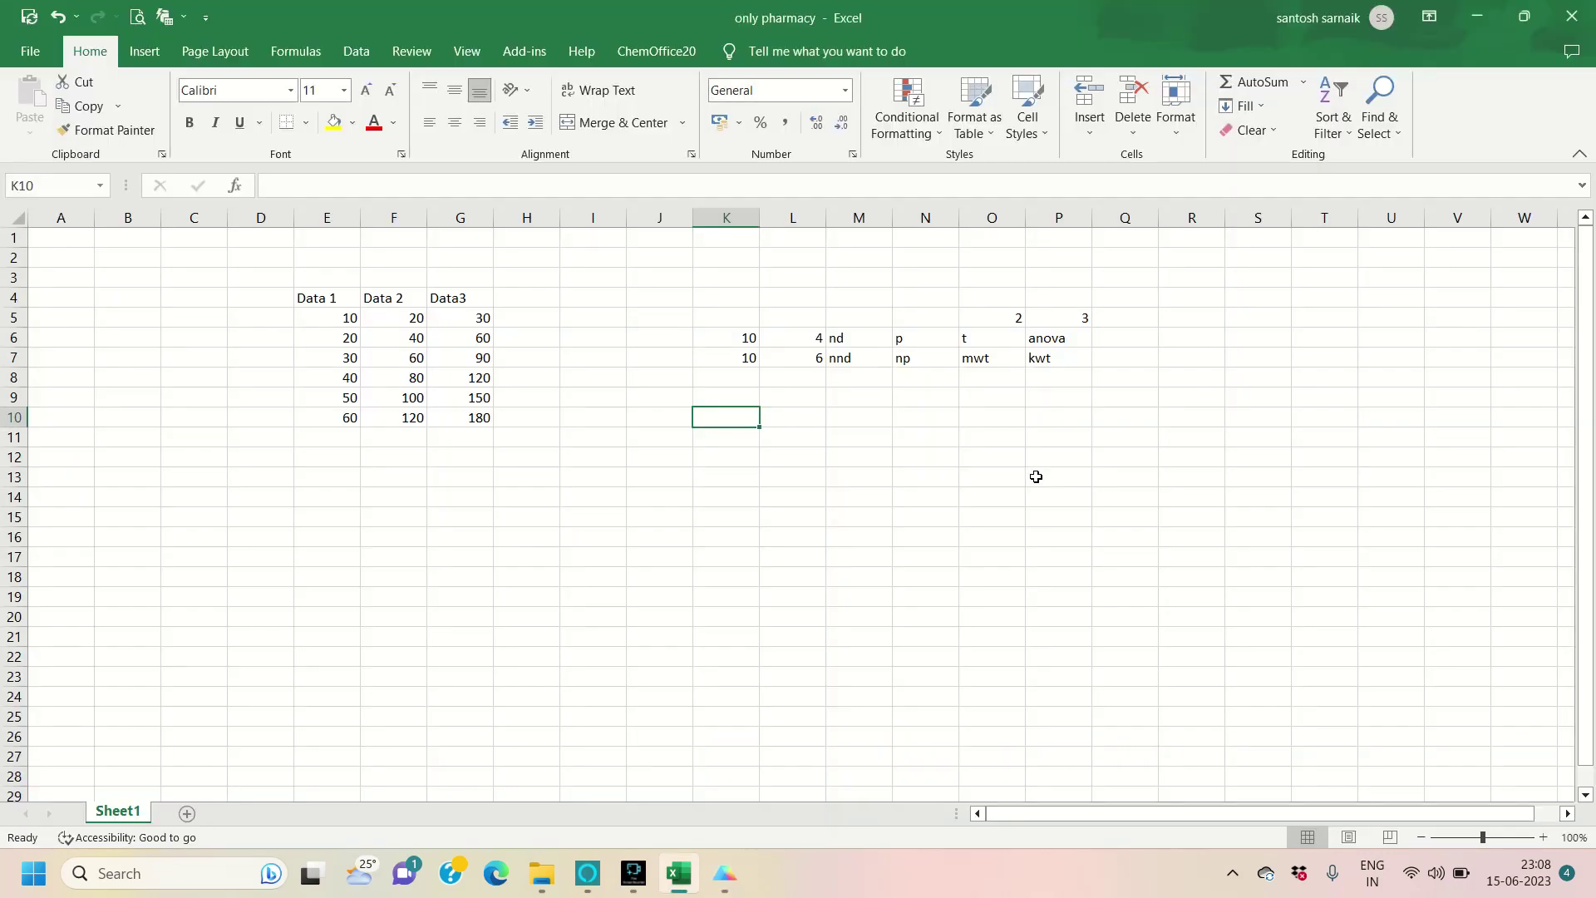